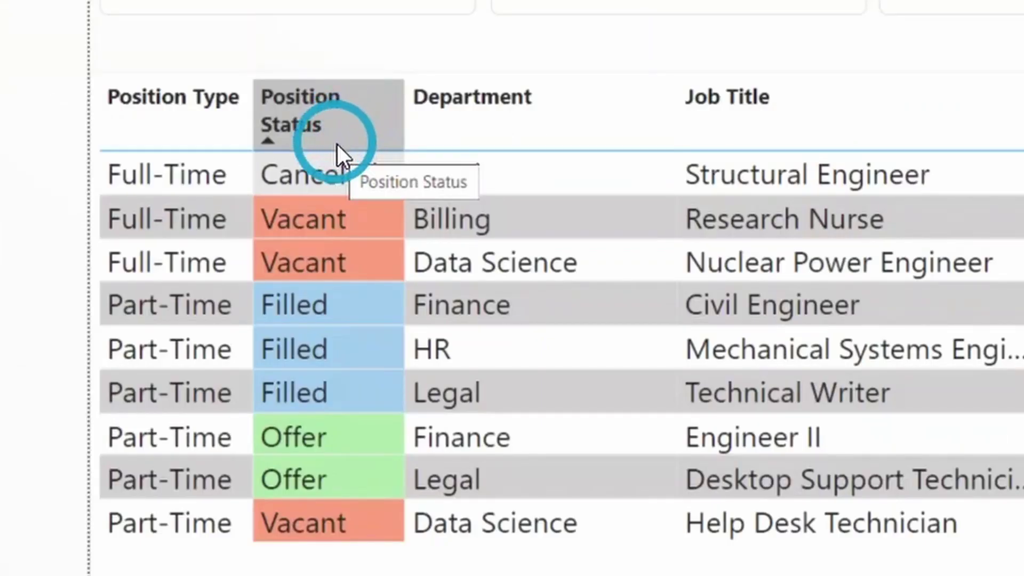
Step: Sort the job table by Position Status in ascending order and switch it to descending
{"action": "left_click", "coordinate": [268, 135]}
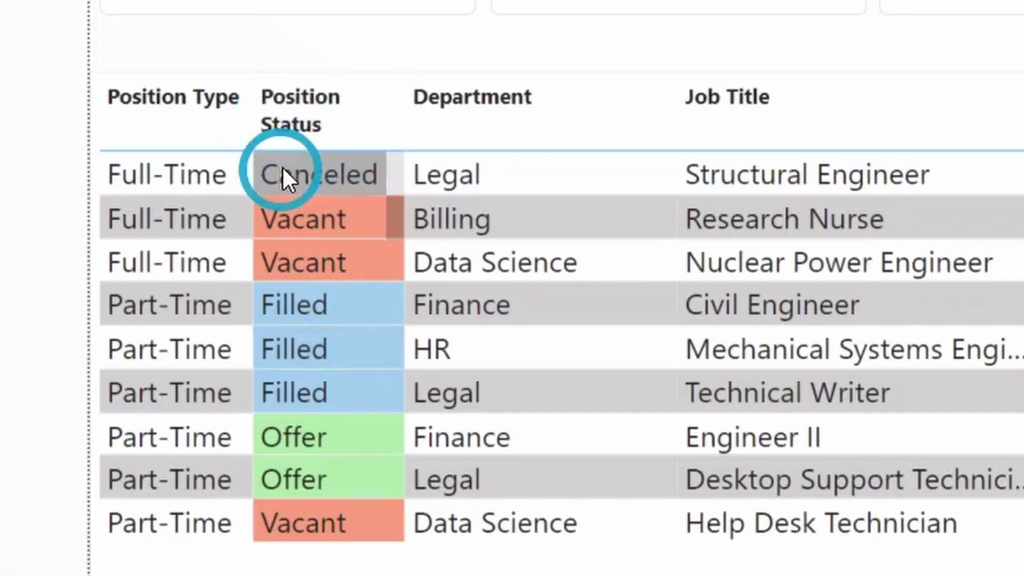
{"action": "left_click", "coordinate": [273, 137]}
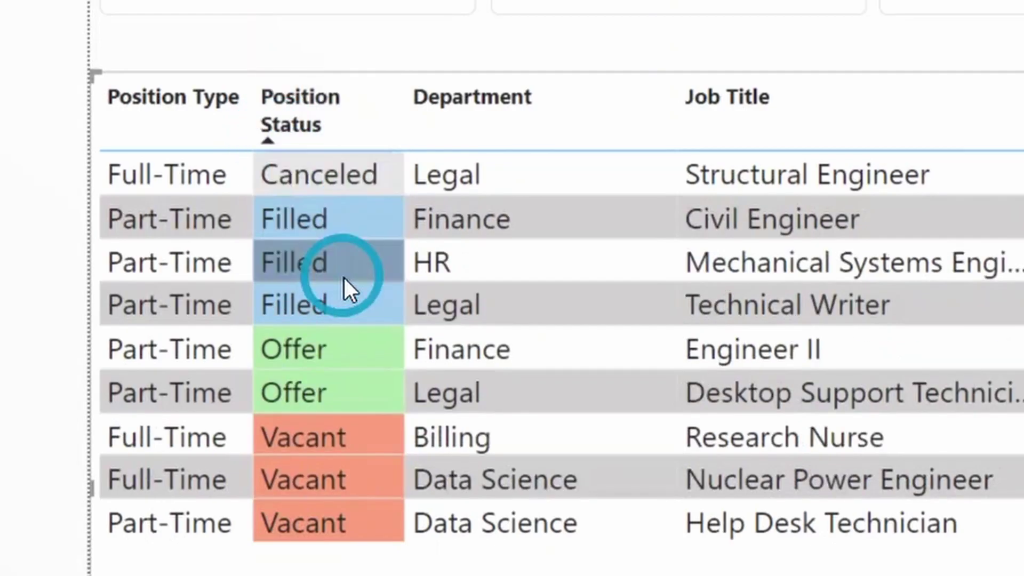
{"action": "left_click", "coordinate": [268, 136]}
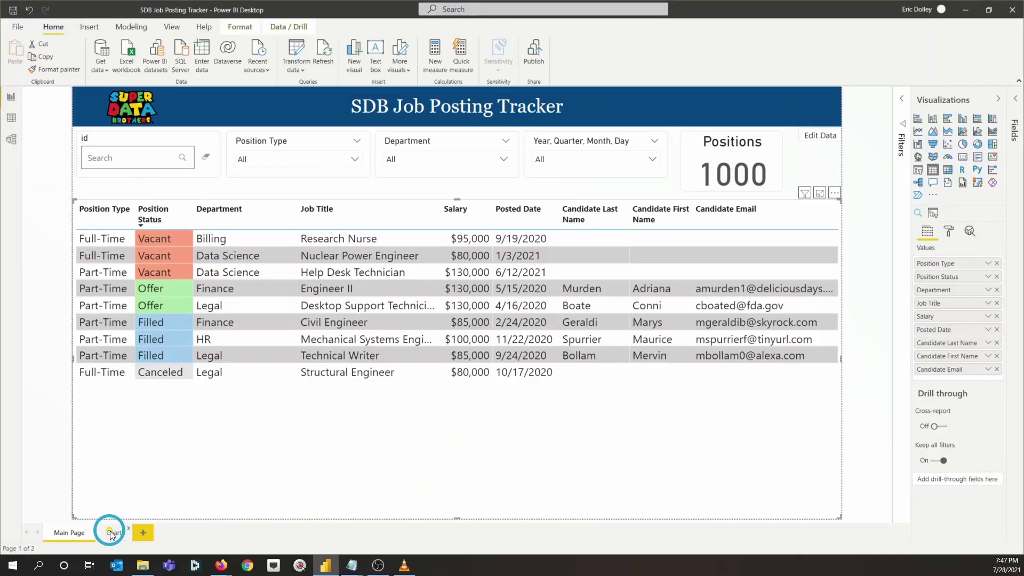
Step: View the Position Status bar chart on the Chart page, including its bar values, and return to Main Page
{"action": "left_click", "coordinate": [111, 533]}
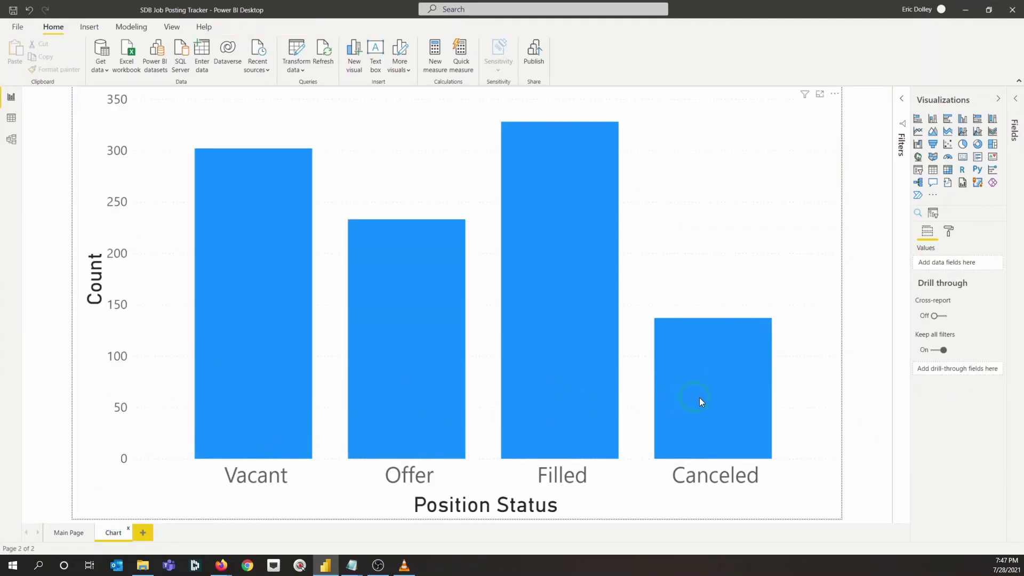
{"action": "mouse_move", "coordinate": [560, 171]}
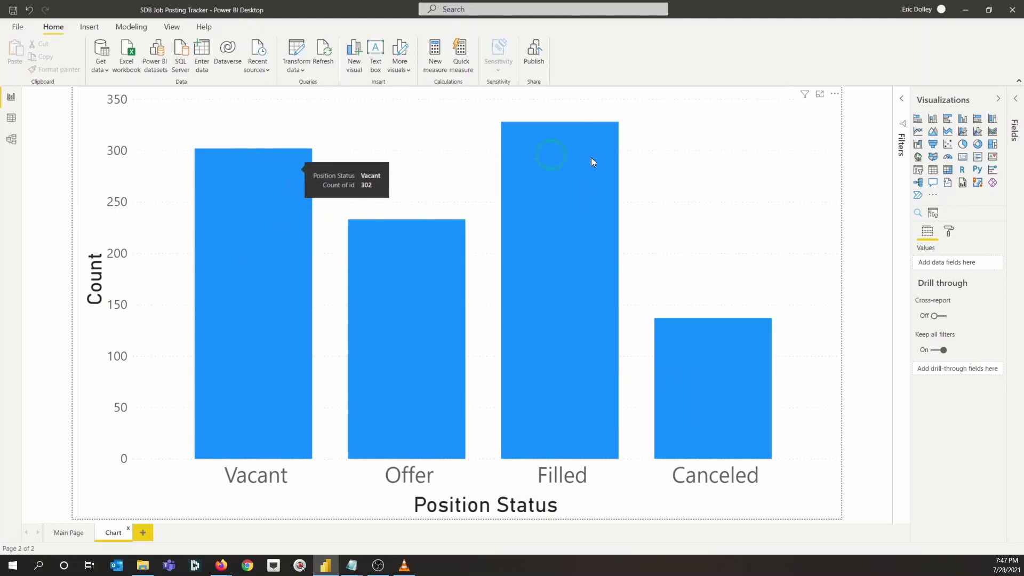
{"action": "left_click", "coordinate": [69, 533]}
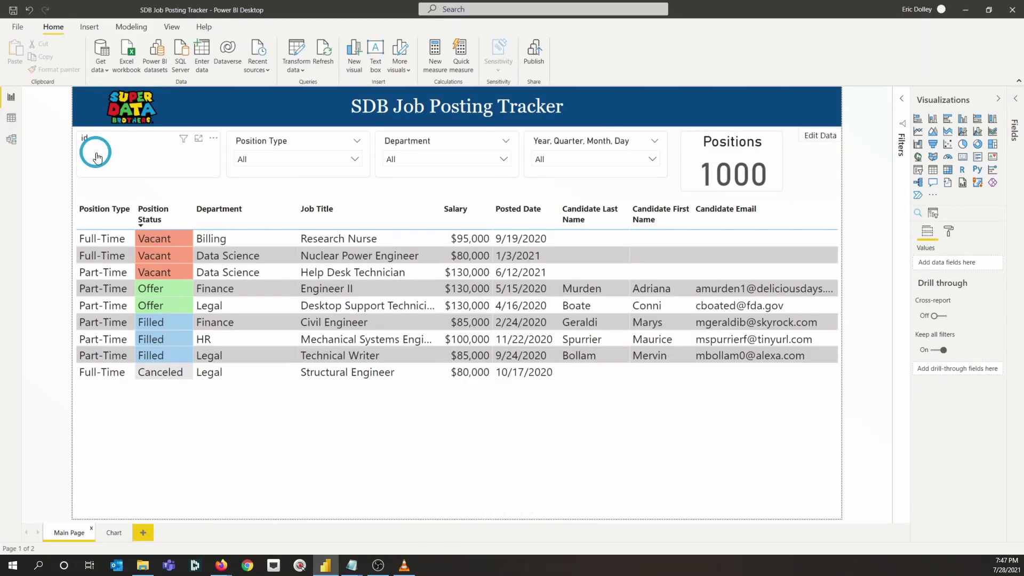
Step: Inspect the data table in the model view and the data view, and return to the report
{"action": "left_click", "coordinate": [11, 138]}
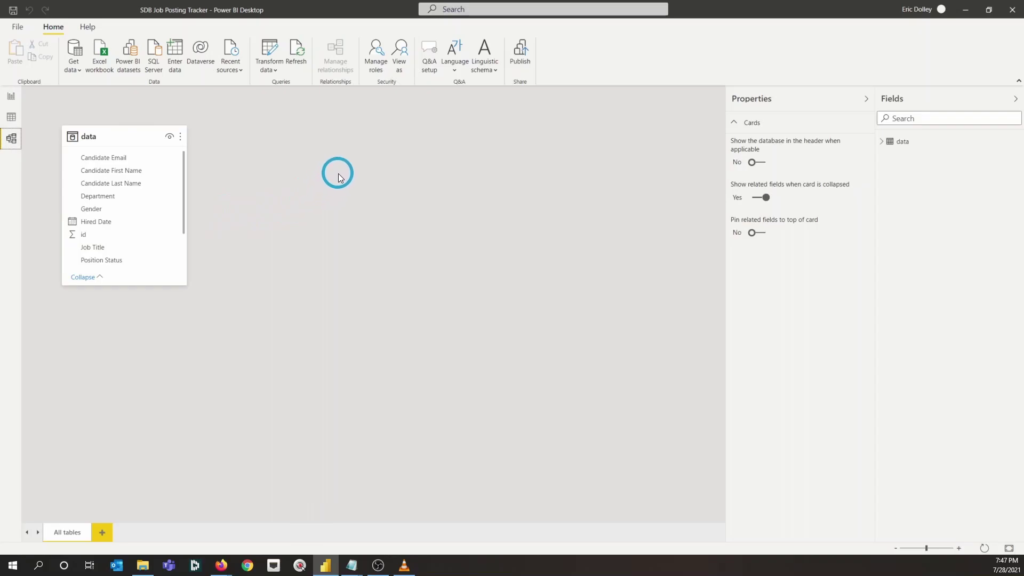
{"action": "left_click", "coordinate": [11, 117]}
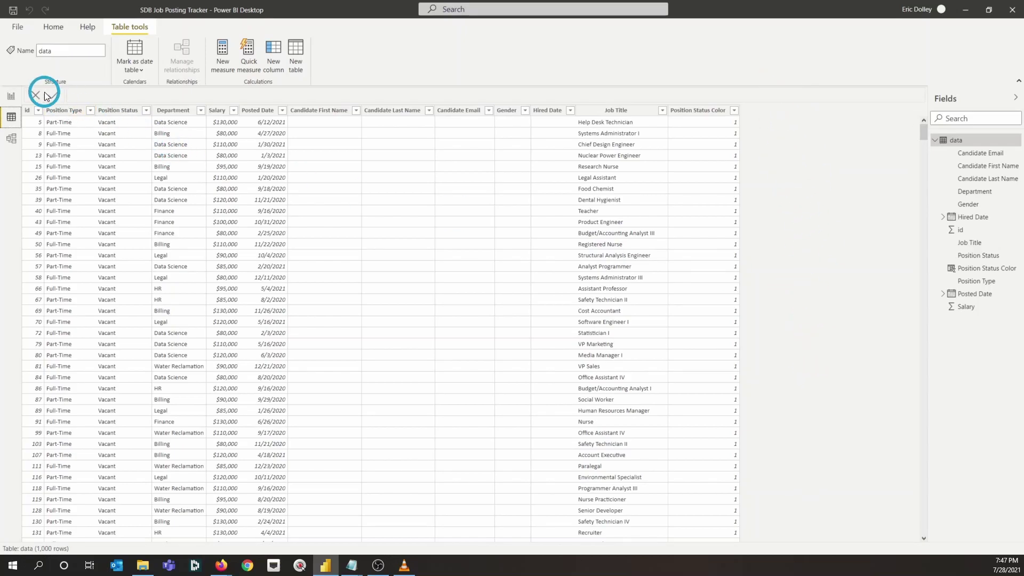
{"action": "left_click", "coordinate": [11, 96]}
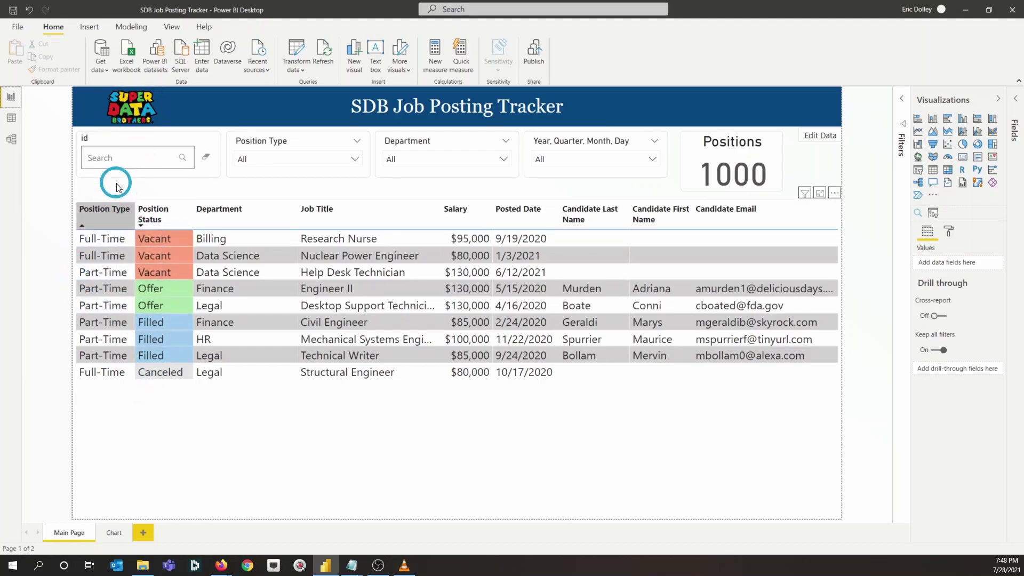
Step: Write a calculated column Position Status Sort using SWITCH on data[Position Status]: Vacant 2, Offer 1, Filled 4, Canceled 3, default 5
{"action": "left_click", "coordinate": [13, 117]}
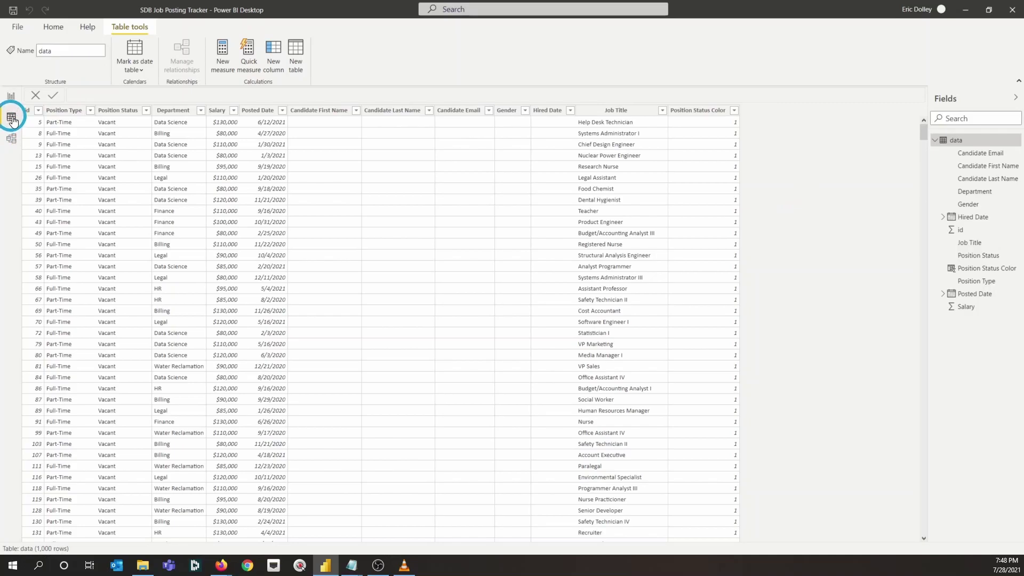
{"action": "left_click", "coordinate": [698, 112]}
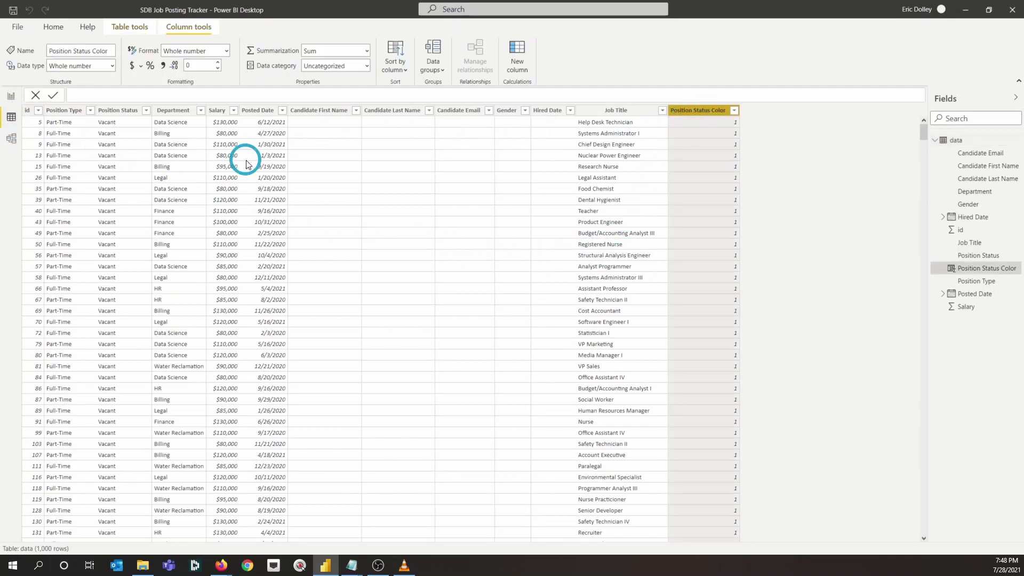
{"action": "left_click", "coordinate": [516, 51]}
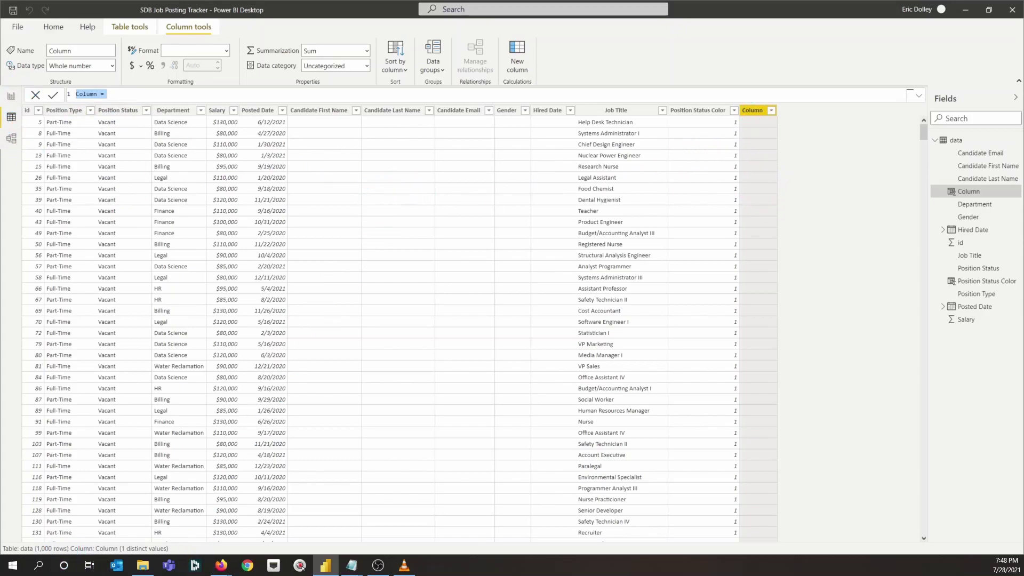
{"action": "left_click", "coordinate": [120, 95]}
{"action": "left_click_drag", "start_coordinate": [129, 93], "coordinate": [26, 97]}
{"action": "type", "text": "Position Status Sort =     SWITCH(         data[Position Status],         \"Vacant\",2,         \"Offer\",1,         \"Filled\",4,         \"Canceled\"3,         ,5         )"}
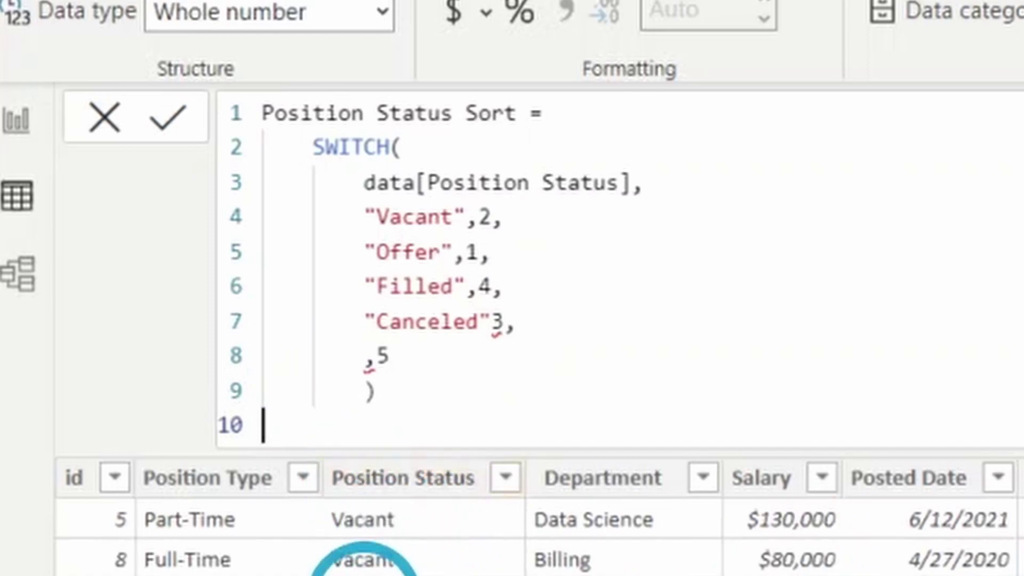
Step: Review the sort numbers assigned to Vacant, Offer, Filled and Canceled in the SWITCH formula
{"action": "double_click", "coordinate": [400, 216]}
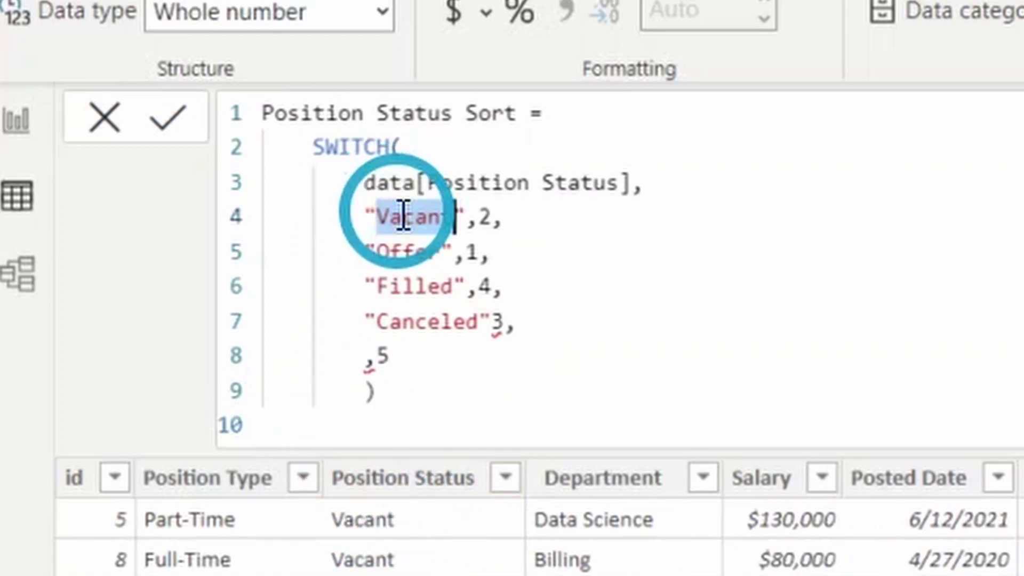
{"action": "double_click", "coordinate": [425, 252]}
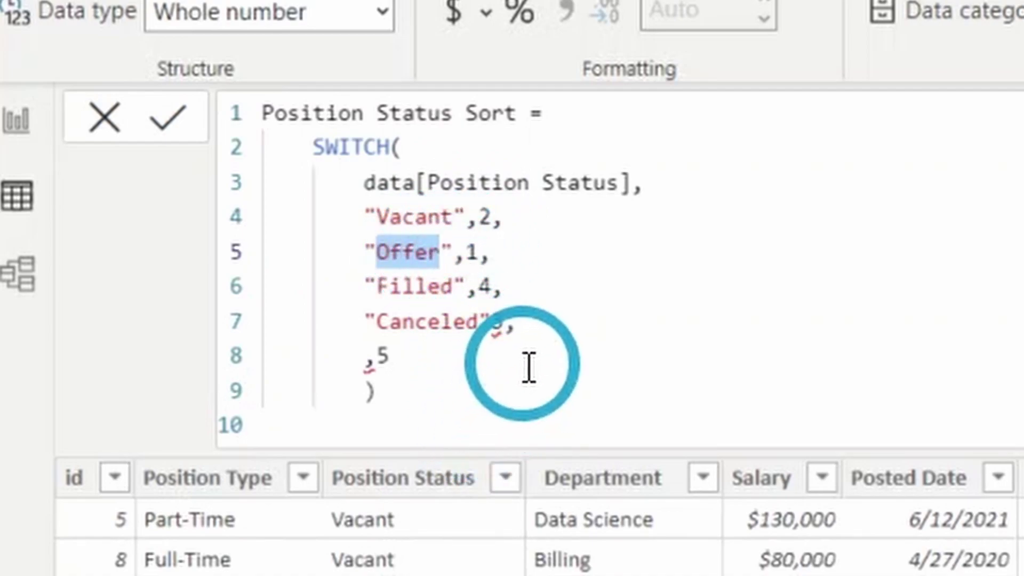
{"action": "left_click", "coordinate": [512, 322]}
{"action": "type", "text": ","}
{"action": "left_click", "coordinate": [476, 251]}
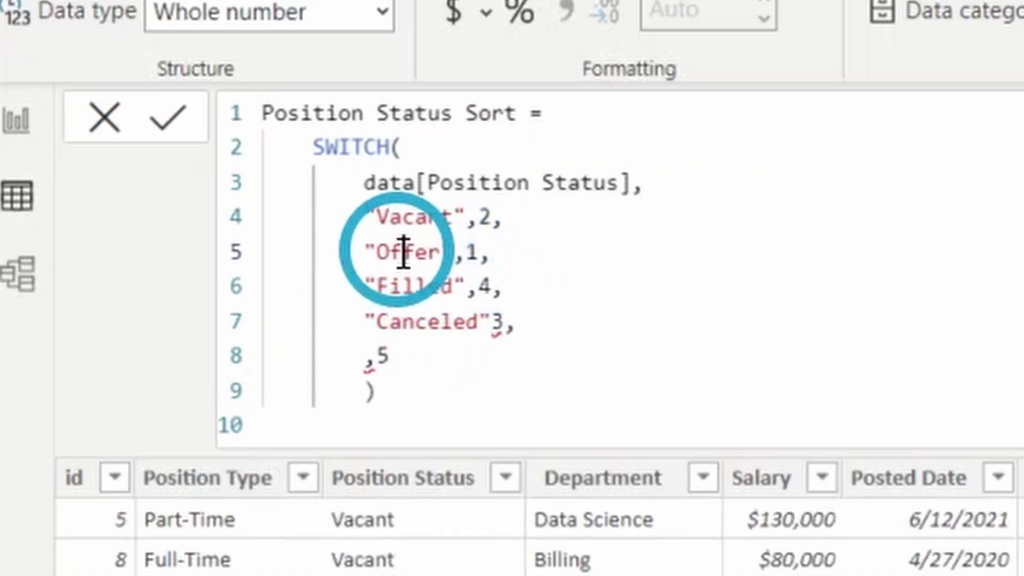
{"action": "double_click", "coordinate": [442, 252]}
{"action": "double_click", "coordinate": [425, 218]}
{"action": "left_click_drag", "start_coordinate": [425, 219], "coordinate": [490, 218]}
{"action": "triple_click", "coordinate": [435, 322]}
{"action": "left_click", "coordinate": [430, 288]}
{"action": "double_click", "coordinate": [431, 288]}
{"action": "left_click_drag", "start_coordinate": [431, 288], "coordinate": [487, 286]}
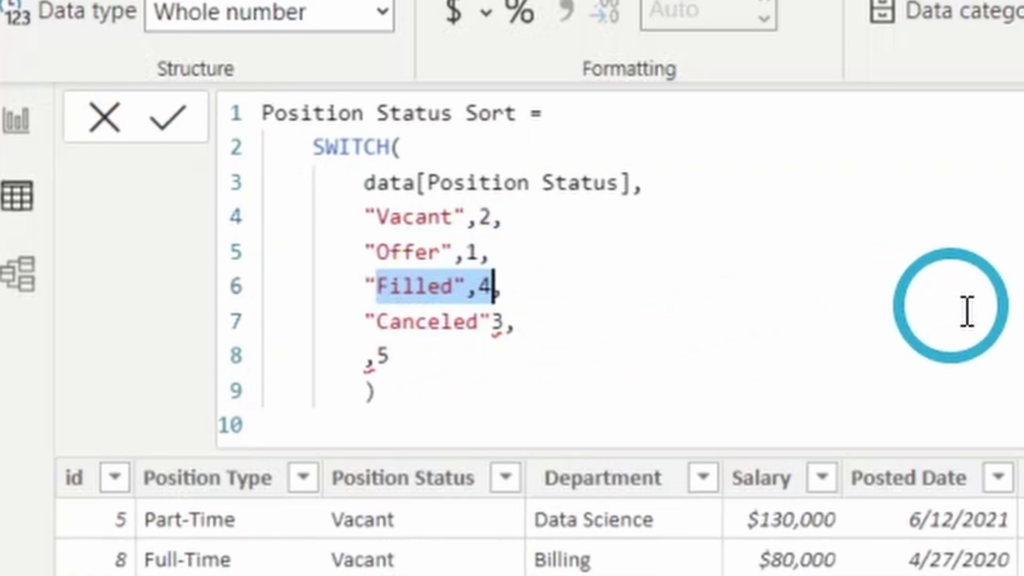
{"action": "left_click", "coordinate": [493, 252]}
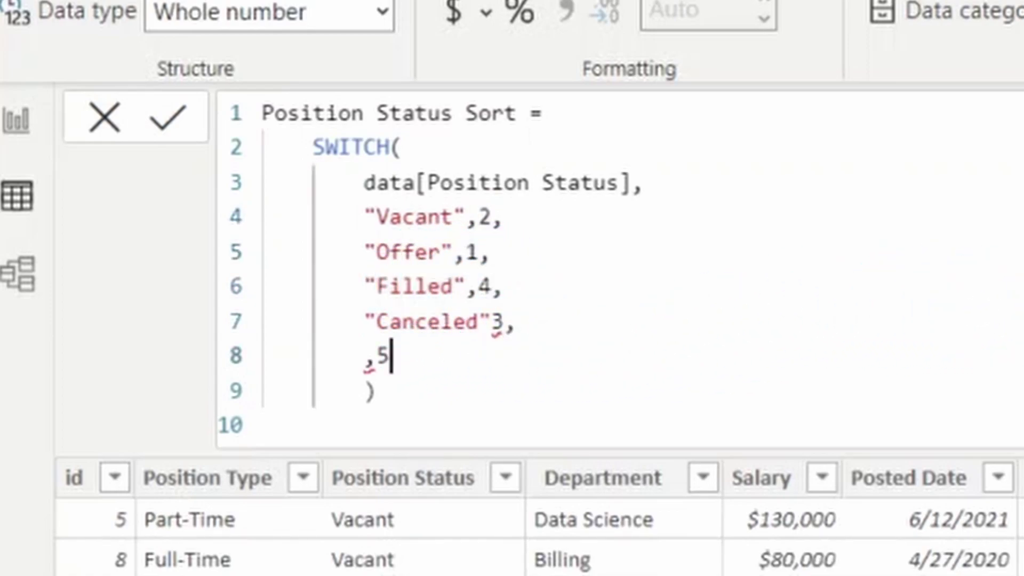
Step: Correct the SWITCH formula's commas to "Canceled",3, followed by the default 5, commit it, and check the column's rows
{"action": "left_click", "coordinate": [176, 120]}
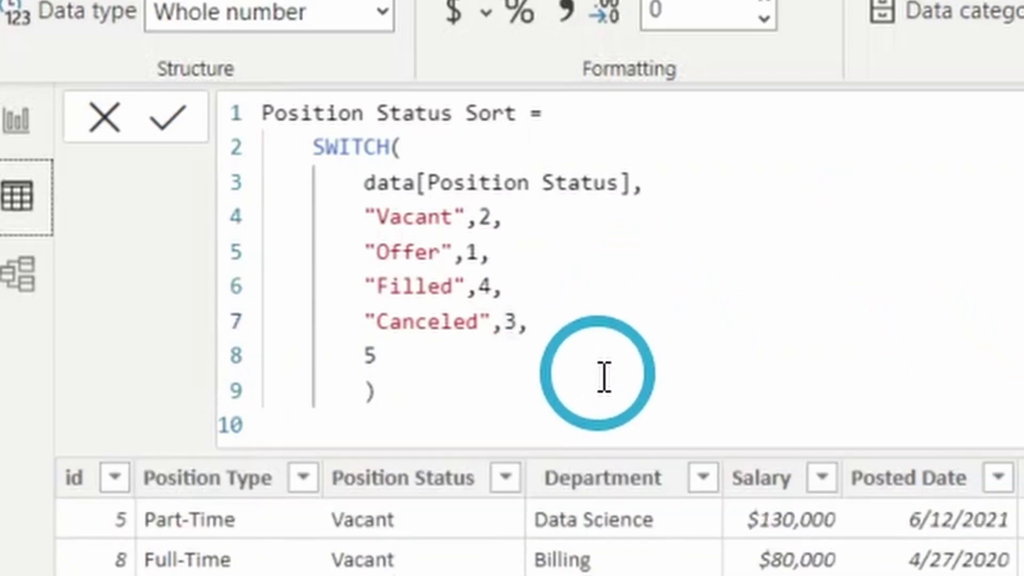
{"action": "left_click", "coordinate": [388, 354]}
{"action": "left_click", "coordinate": [495, 324]}
{"action": "left_click", "coordinate": [497, 325]}
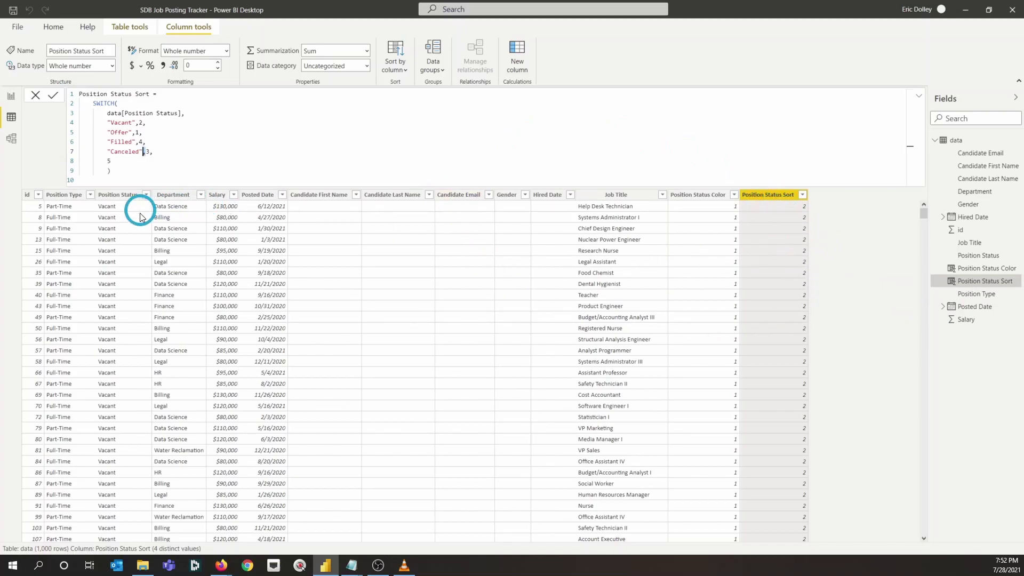
{"action": "left_click_drag", "start_coordinate": [925, 216], "coordinate": [913, 172]}
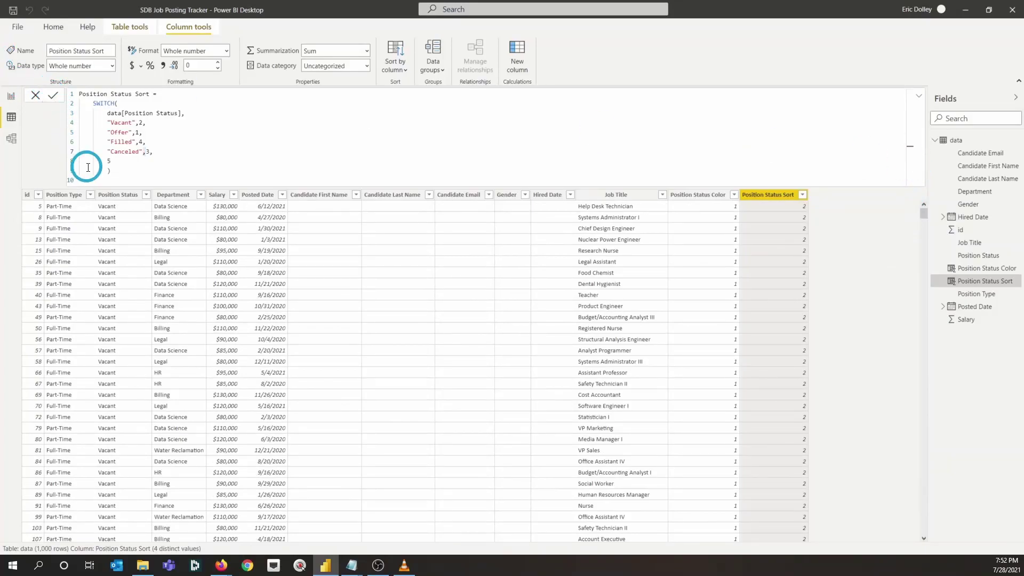
Step: Place the Position Status Sort field as the first column of the report's job table
{"action": "left_click", "coordinate": [11, 98]}
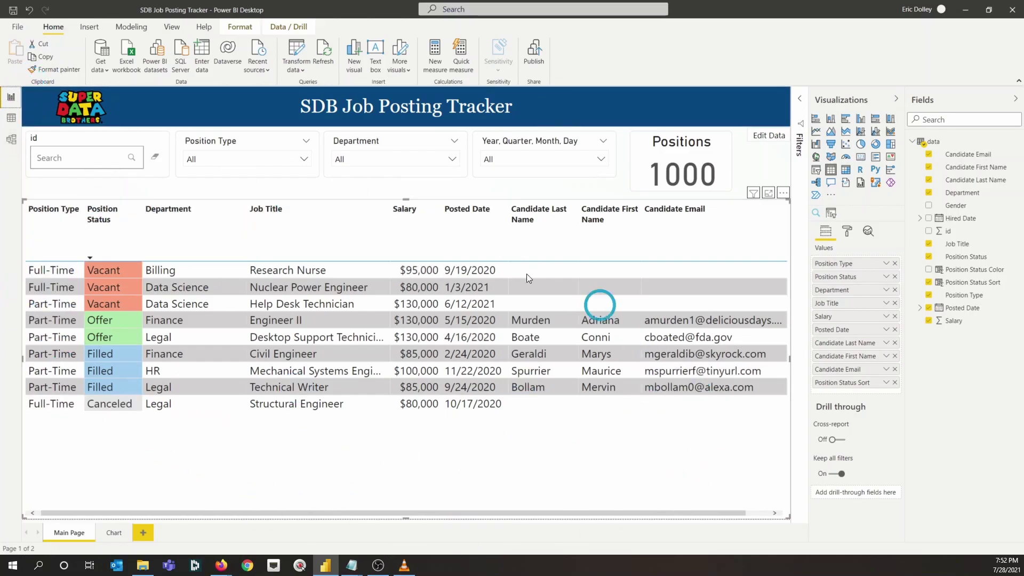
{"action": "left_click", "coordinate": [895, 382]}
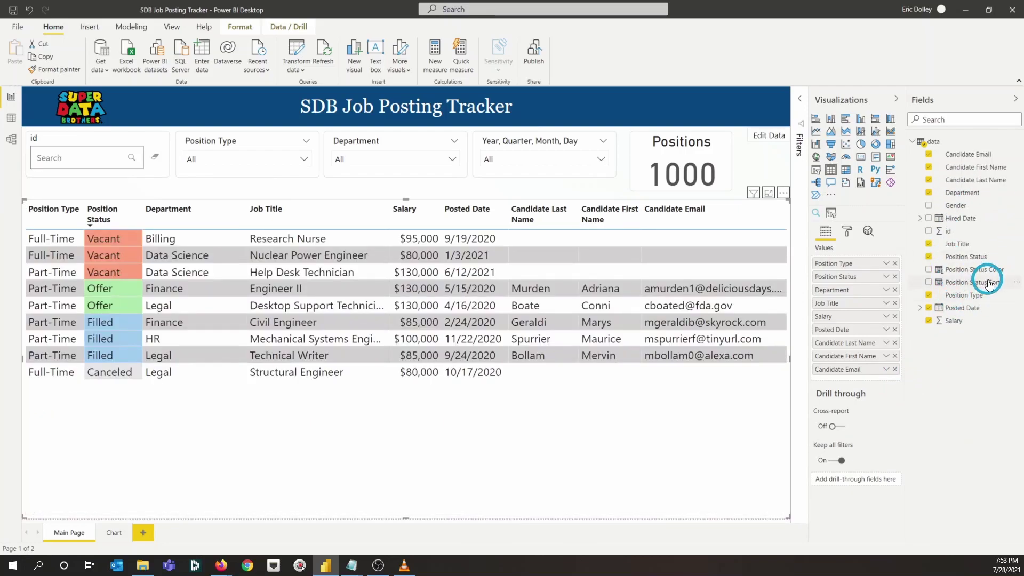
{"action": "left_click", "coordinate": [930, 282]}
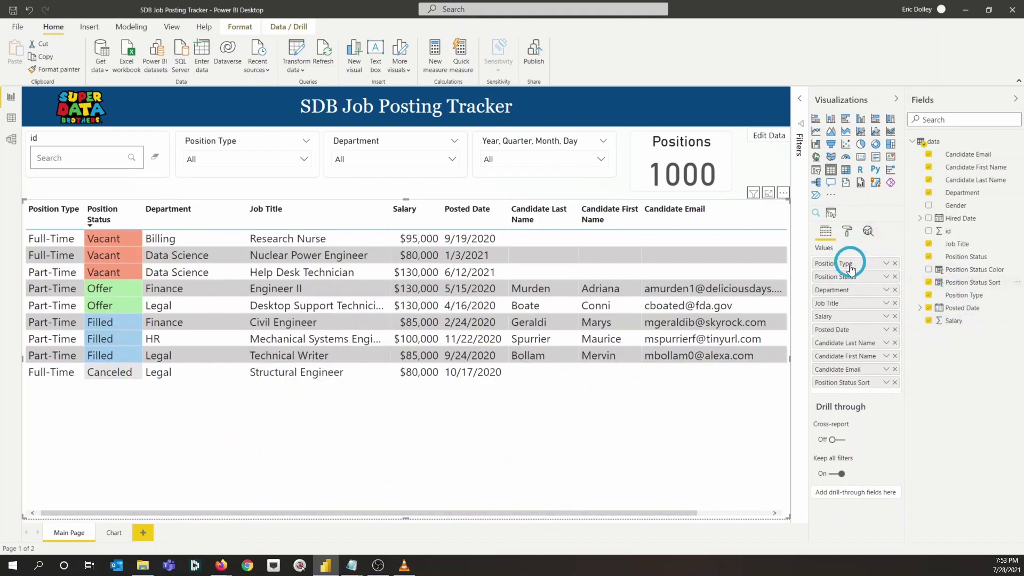
{"action": "left_click_drag", "start_coordinate": [837, 386], "coordinate": [857, 263]}
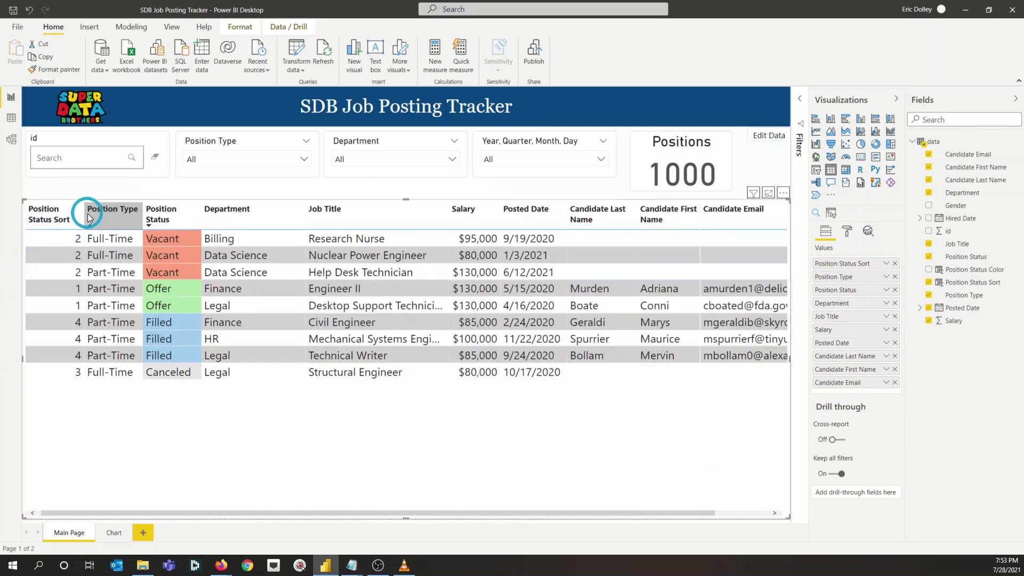
Step: Narrow the Position Status Sort column and sort the table by it in ascending order
{"action": "mouse_move", "coordinate": [83, 213]}
{"action": "left_mouse_down"}
{"action": "mouse_move", "coordinate": [63, 213]}
{"action": "mouse_move", "coordinate": [74, 215]}
{"action": "left_mouse_up"}
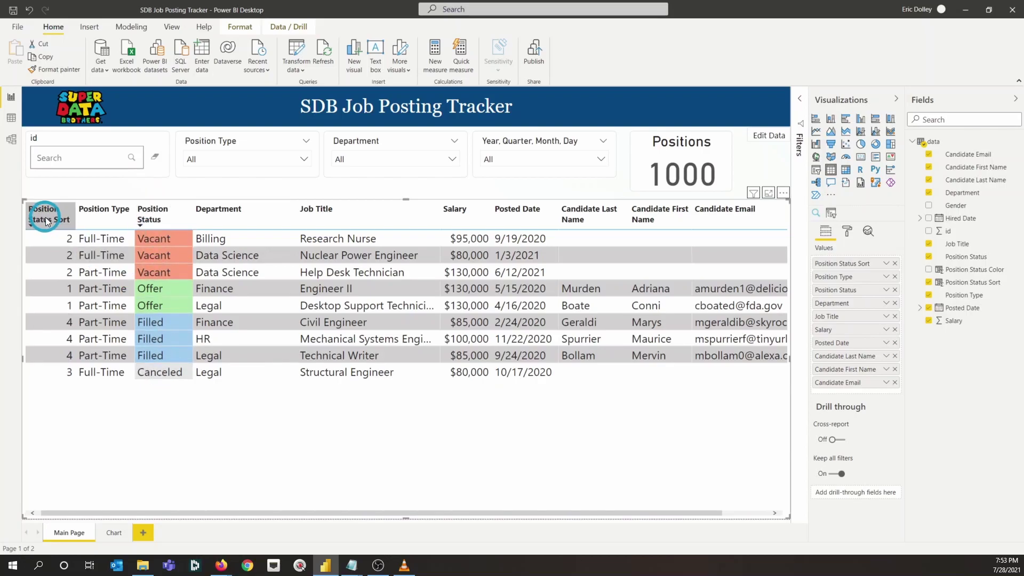
{"action": "left_click", "coordinate": [32, 227]}
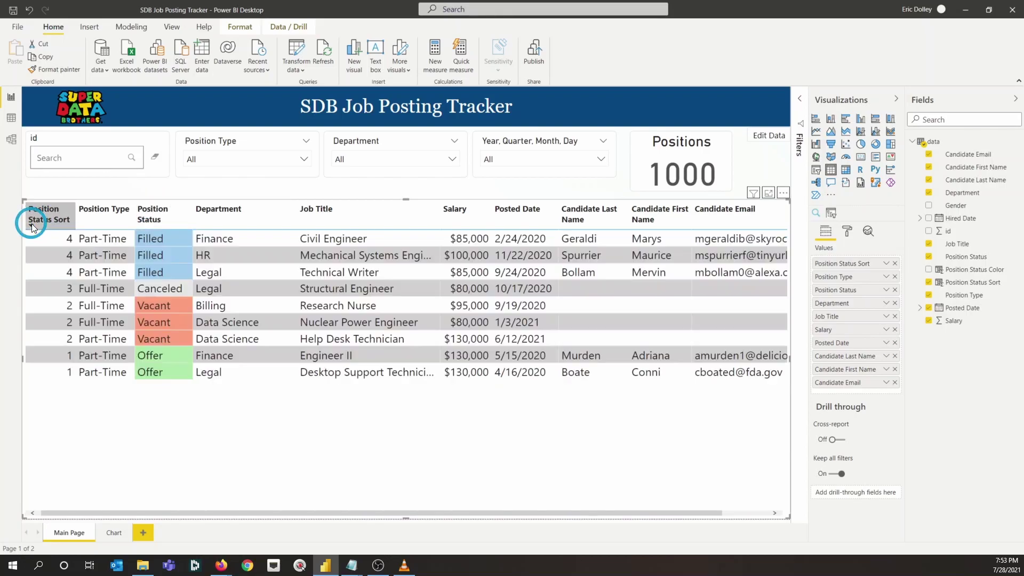
{"action": "left_click", "coordinate": [32, 227]}
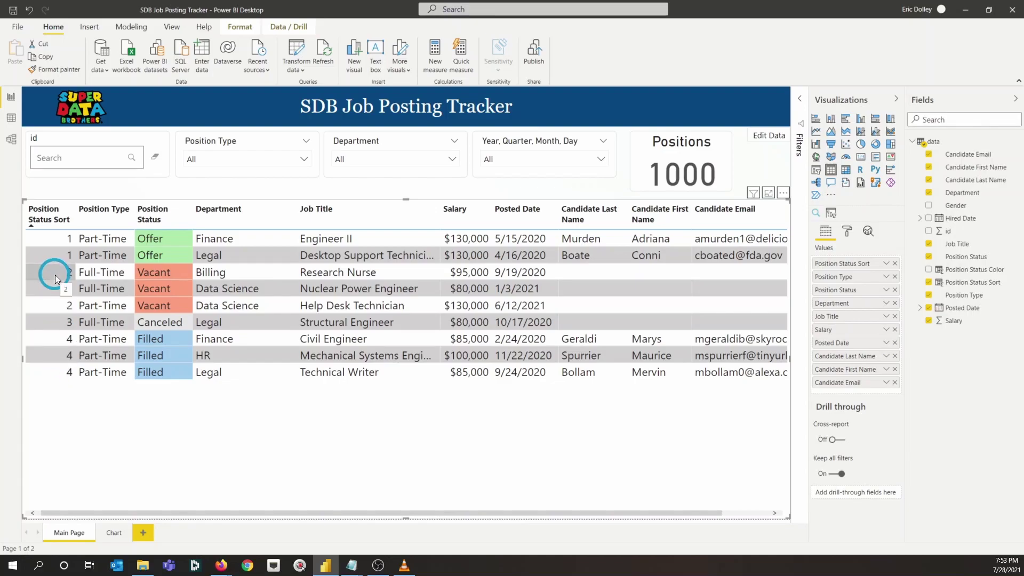
Step: Rename Position Status Sort for this visual to a single "|" and collapse its column width to hide it
{"action": "left_click", "coordinate": [886, 264]}
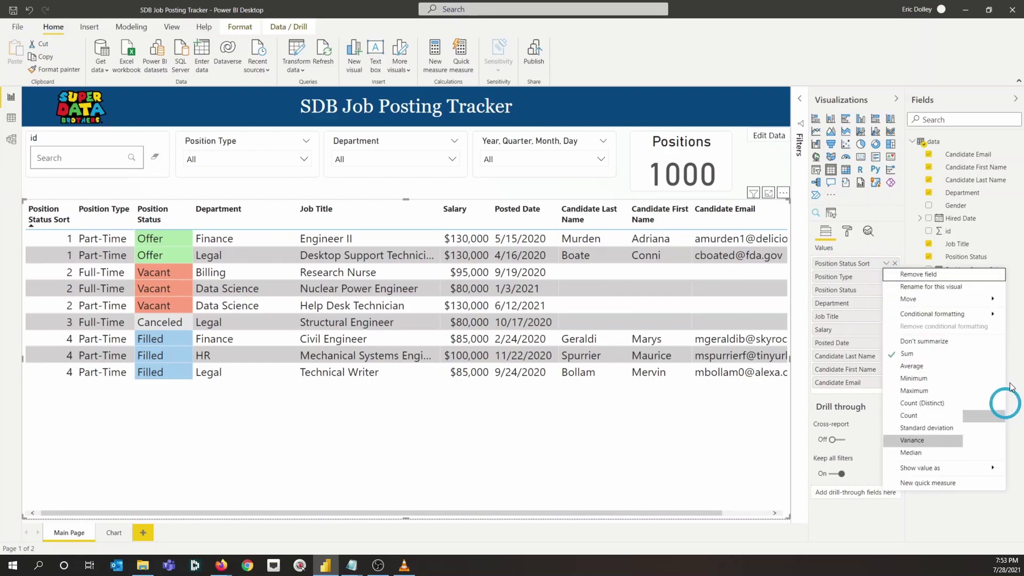
{"action": "left_click", "coordinate": [958, 287]}
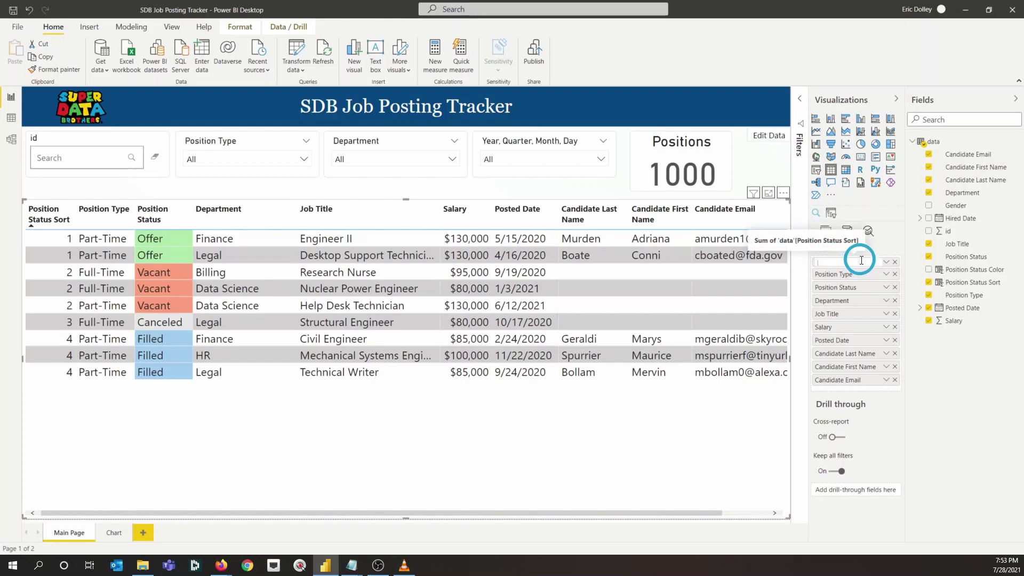
{"action": "key", "text": "Return"}
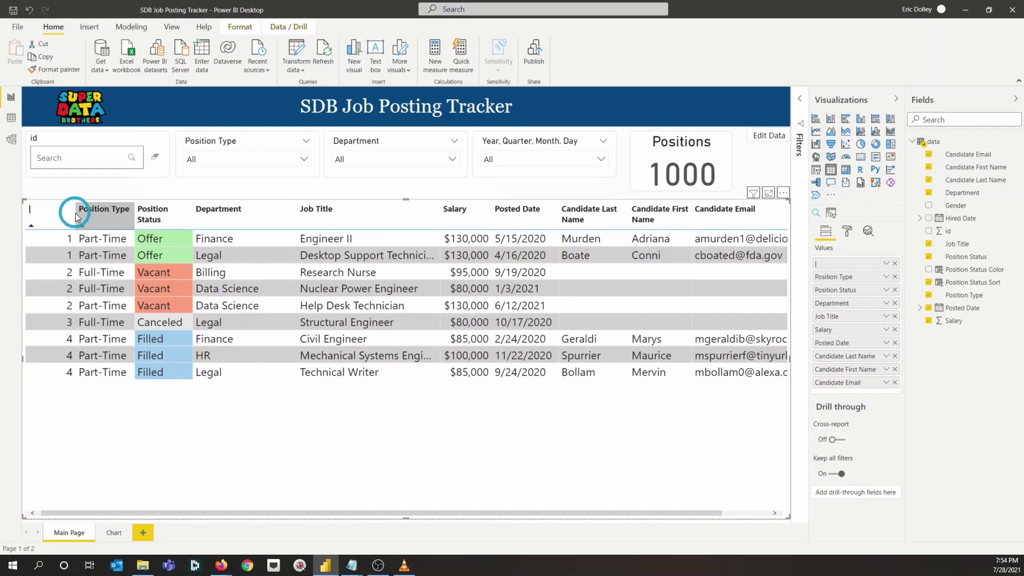
{"action": "left_click_drag", "start_coordinate": [75, 213], "coordinate": [24, 218]}
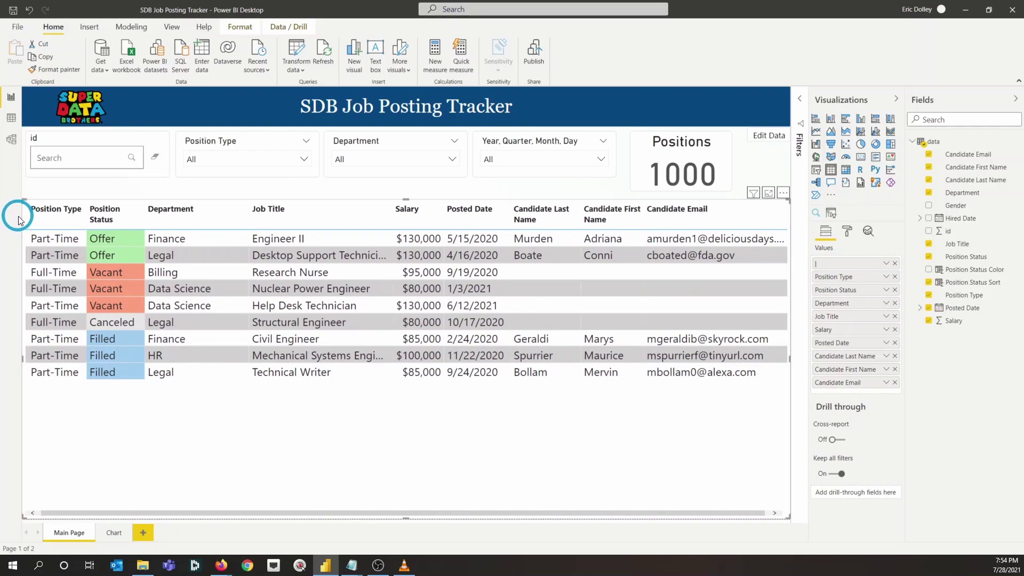
{"action": "left_click", "coordinate": [55, 225]}
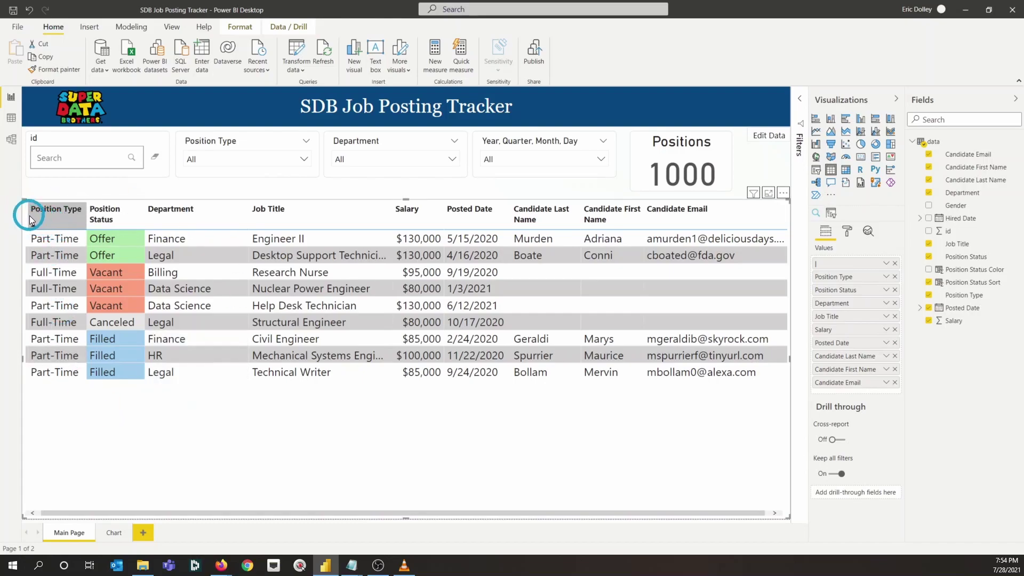
Step: Widen the hidden "|" column, rename it for this visual to "djkdsjks kkk", and try to collapse its width
{"action": "left_click_drag", "start_coordinate": [27, 213], "coordinate": [88, 210]}
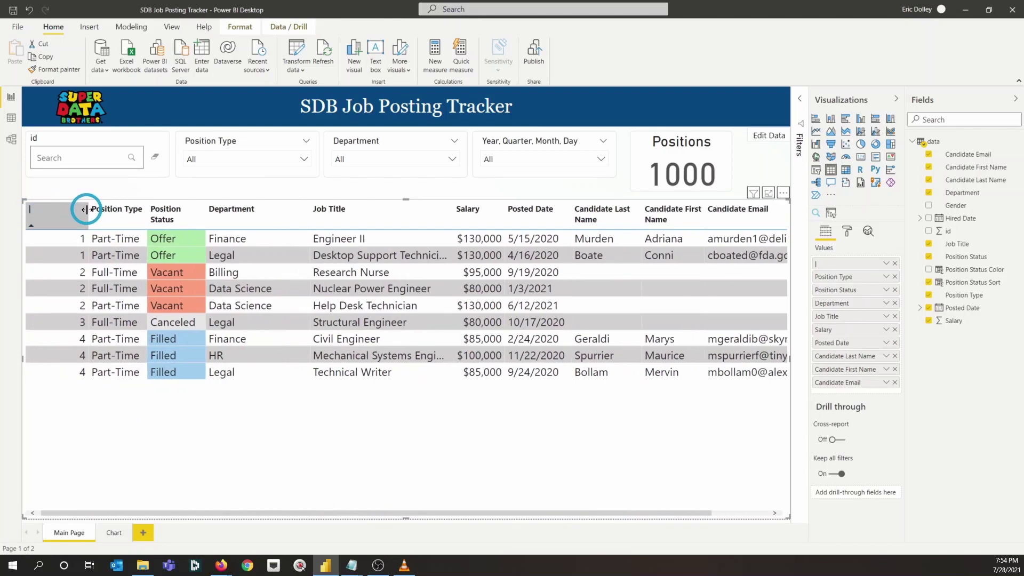
{"action": "left_click", "coordinate": [883, 263]}
{"action": "left_click", "coordinate": [942, 283]}
{"action": "left_click", "coordinate": [857, 261]}
{"action": "type", "text": "djkdsjks"}
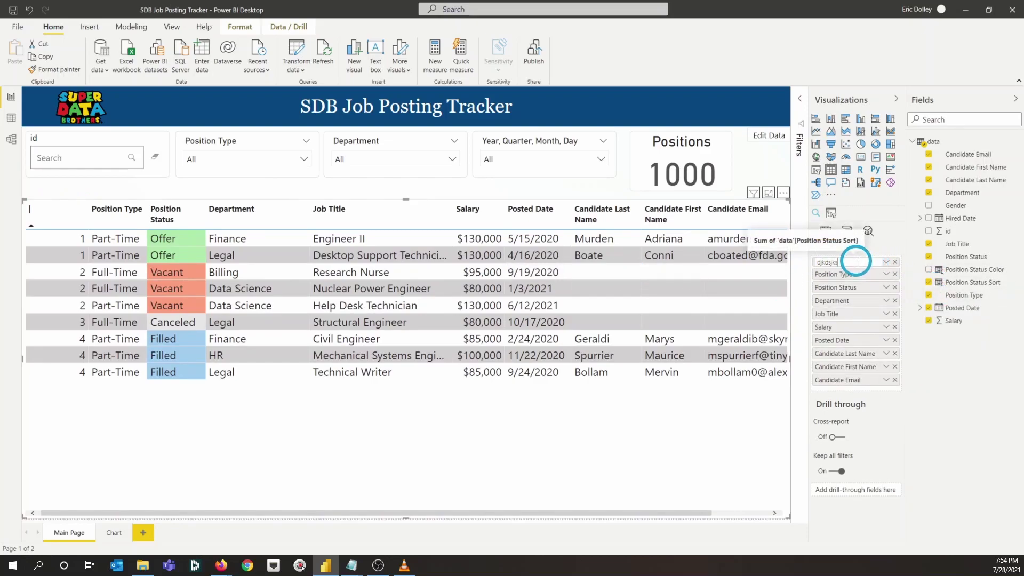
{"action": "type", "text": " kkk"}
{"action": "key", "text": "Return"}
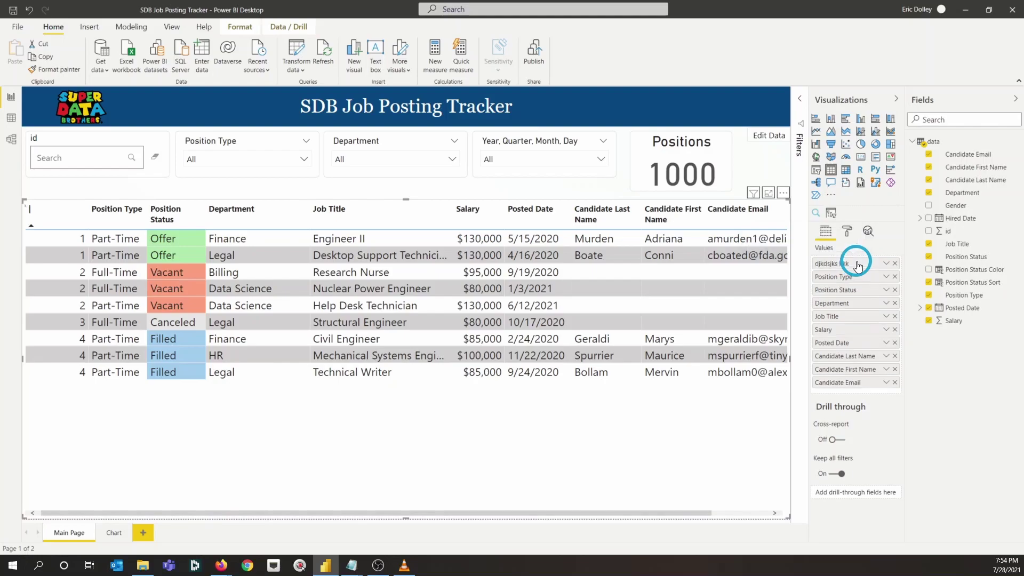
{"action": "mouse_move", "coordinate": [91, 211]}
{"action": "left_mouse_down"}
{"action": "mouse_move", "coordinate": [27, 222]}
{"action": "mouse_move", "coordinate": [83, 213]}
{"action": "left_mouse_up"}
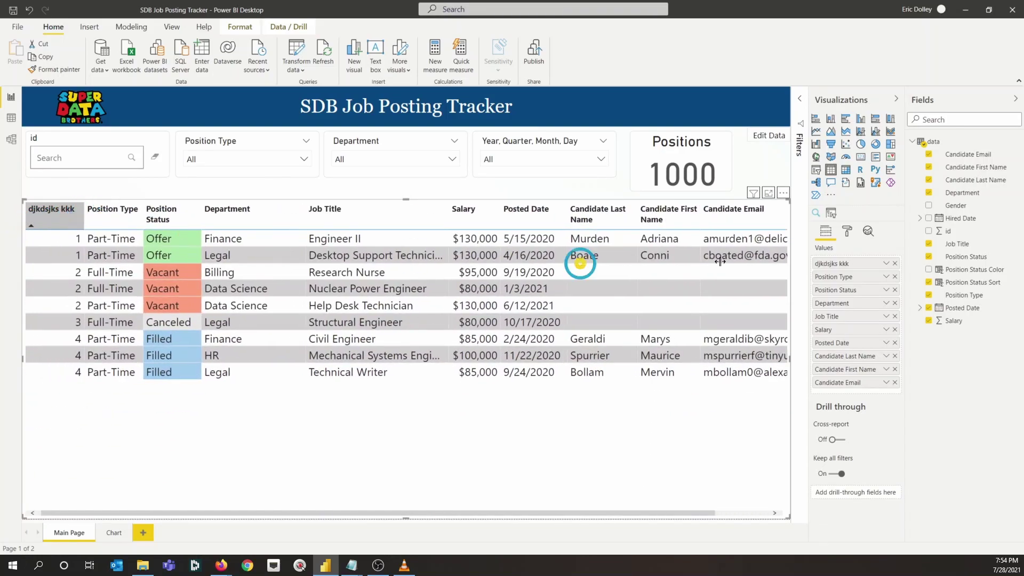
Step: Rename the "djkdsjks kkk" column for this visual to "|" and collapse its width until it is hidden
{"action": "left_click", "coordinate": [885, 262]}
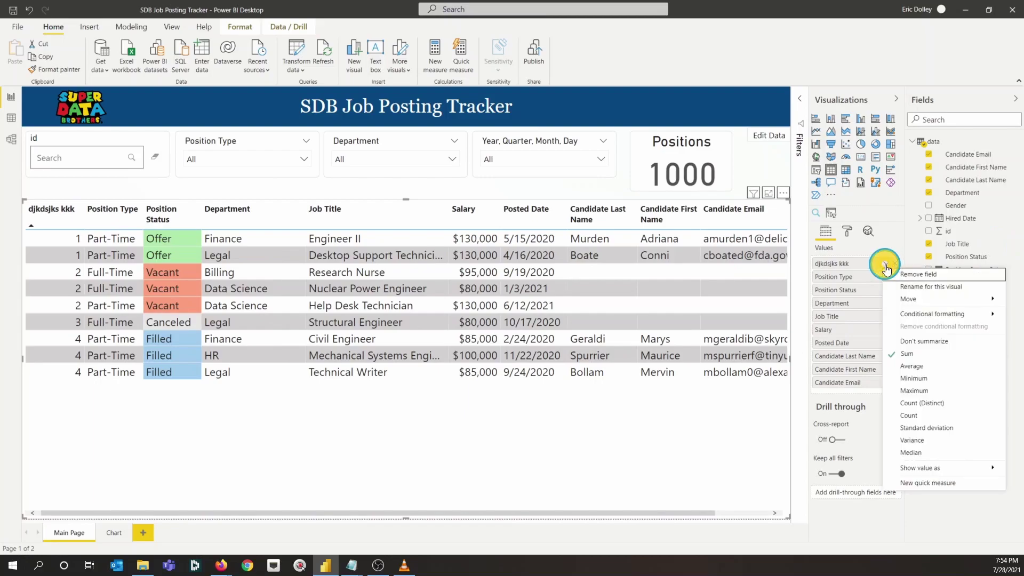
{"action": "left_click", "coordinate": [941, 288]}
{"action": "key", "text": "BackSpace"}
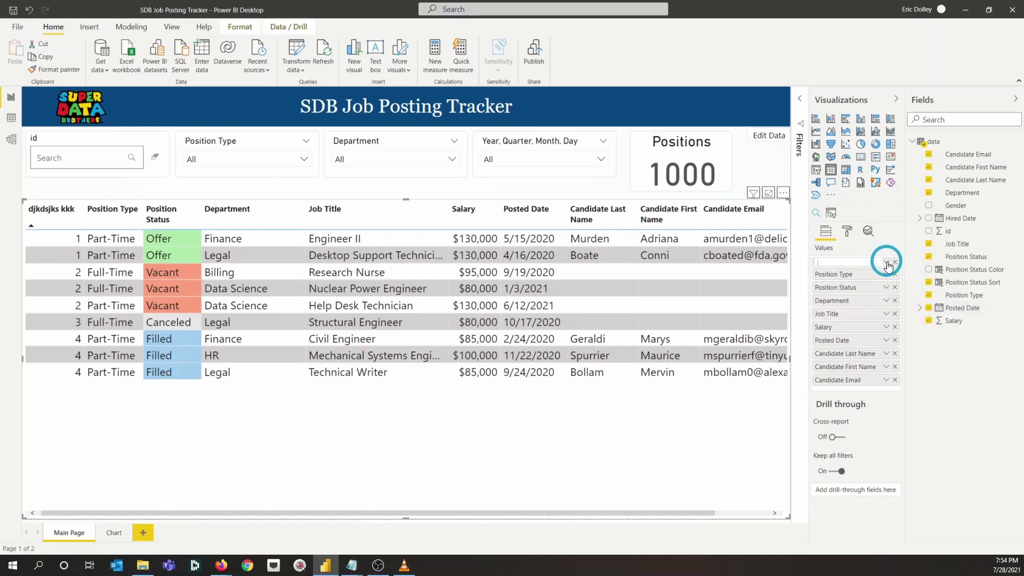
{"action": "key", "text": "Return"}
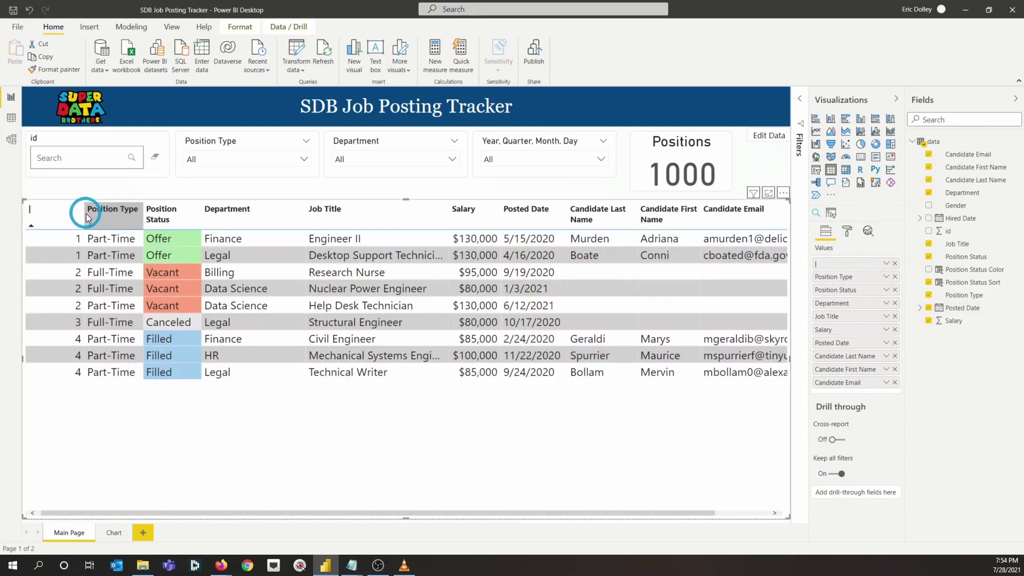
{"action": "left_click_drag", "start_coordinate": [83, 213], "coordinate": [8, 229]}
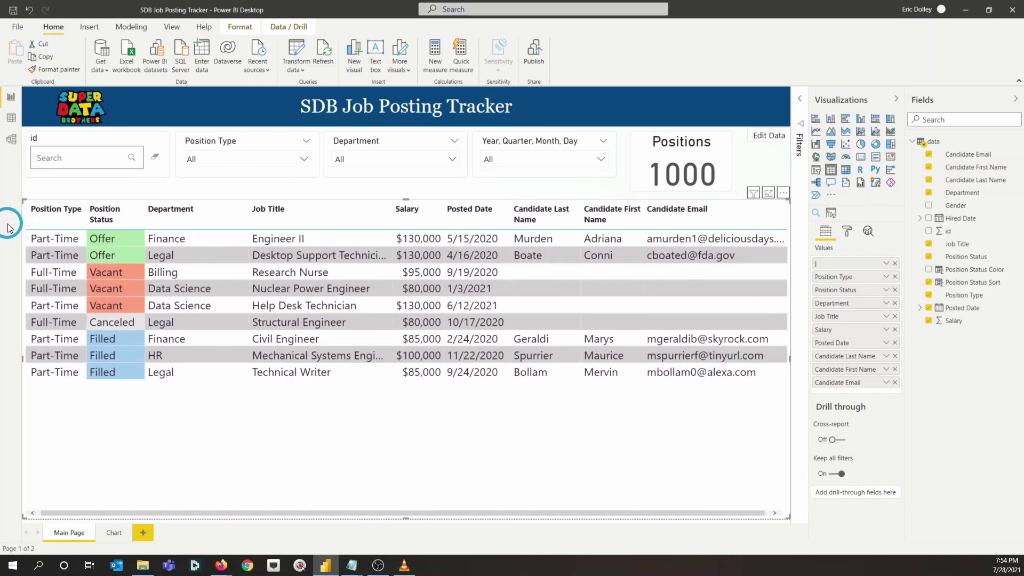
Step: Open the Chart page and examine which fields the Position Status column chart can be sorted by
{"action": "left_click", "coordinate": [114, 533]}
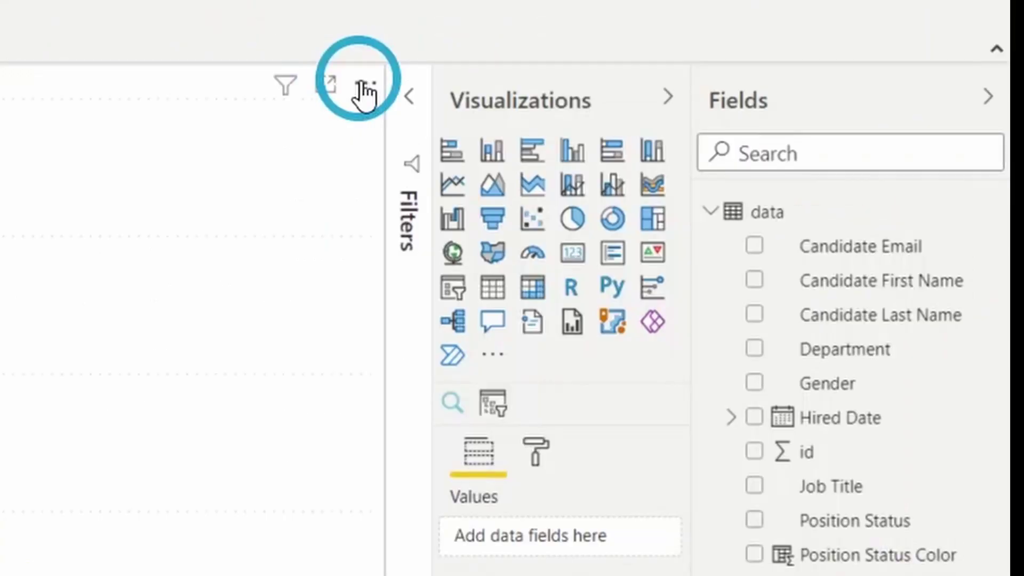
{"action": "left_click", "coordinate": [362, 86]}
{"action": "mouse_move", "coordinate": [434, 341]}
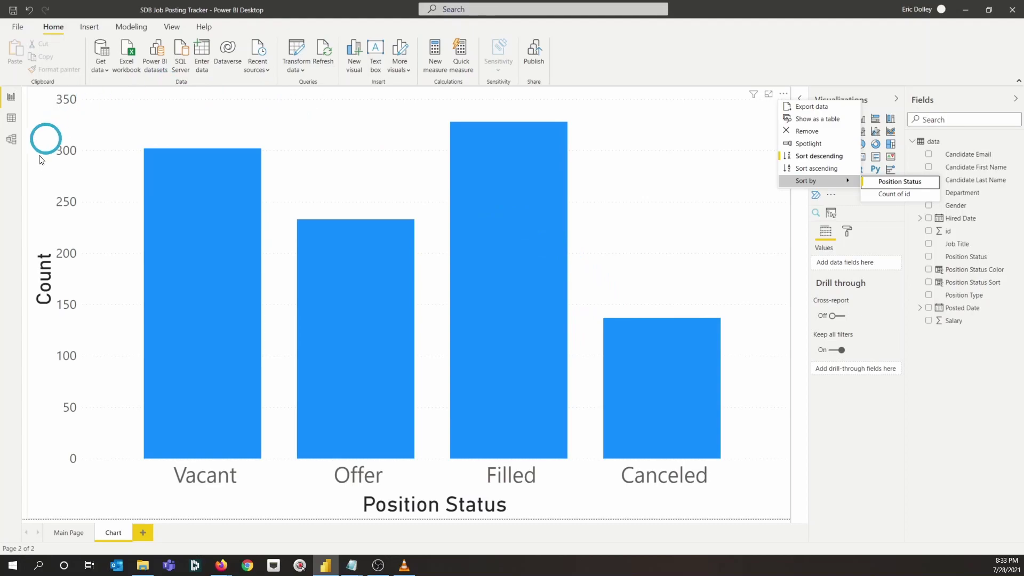
{"action": "left_click", "coordinate": [878, 243]}
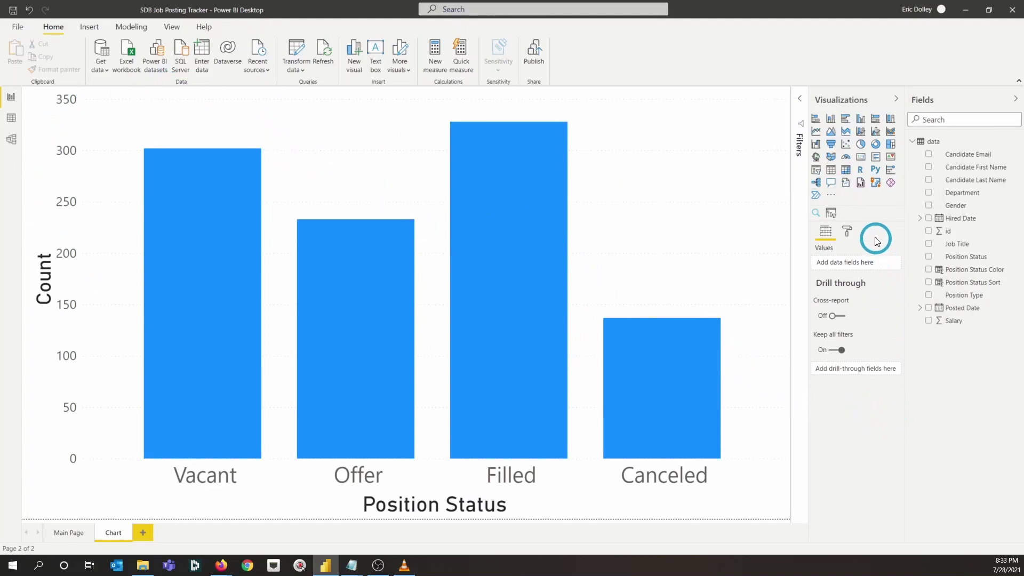
Step: Add the Position Status Sort field to the column chart and move it from the values to the tooltips
{"action": "left_click", "coordinate": [849, 231]}
{"action": "left_click", "coordinate": [825, 231]}
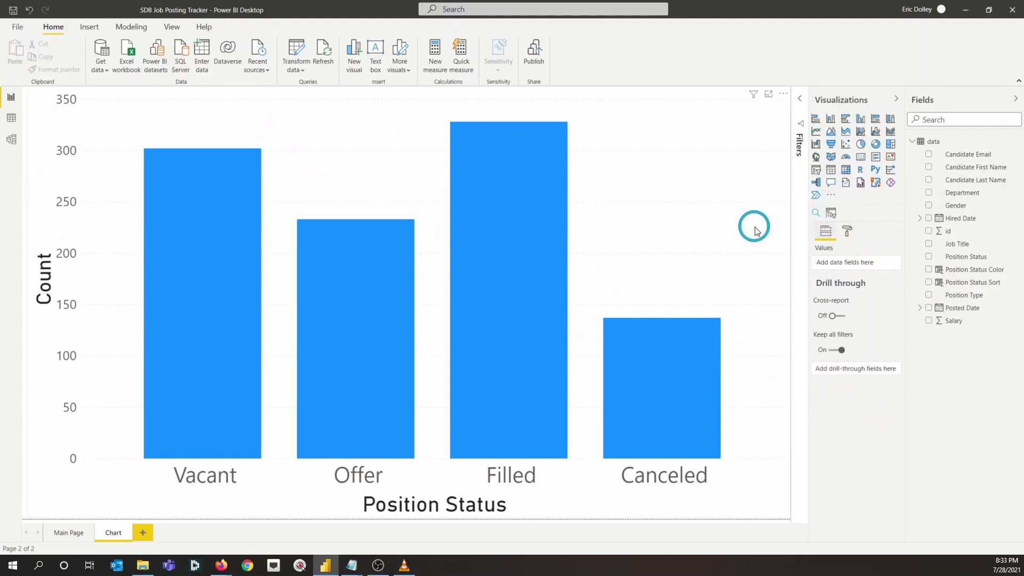
{"action": "left_click", "coordinate": [754, 229]}
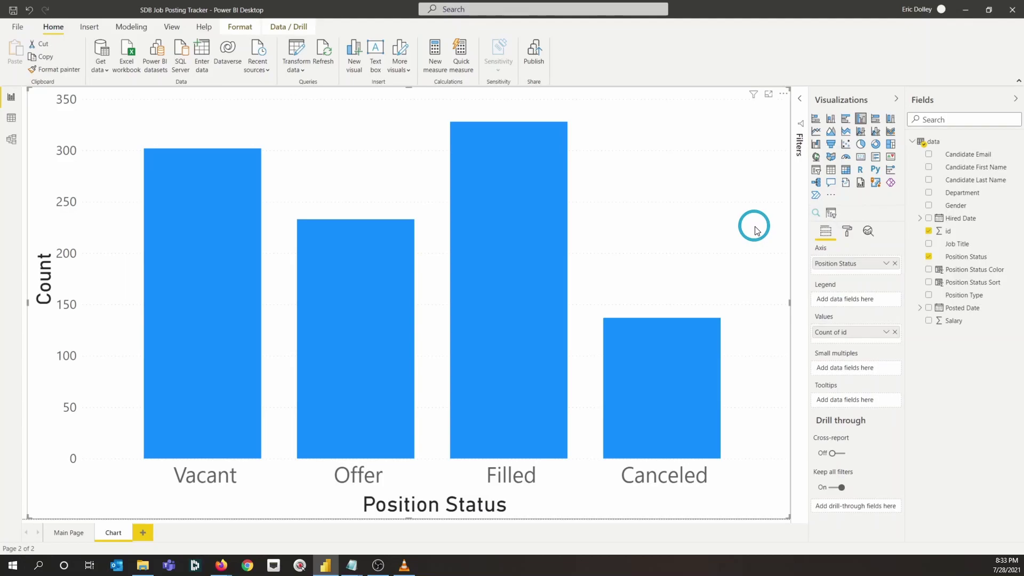
{"action": "left_click", "coordinate": [846, 232]}
{"action": "left_click", "coordinate": [824, 230]}
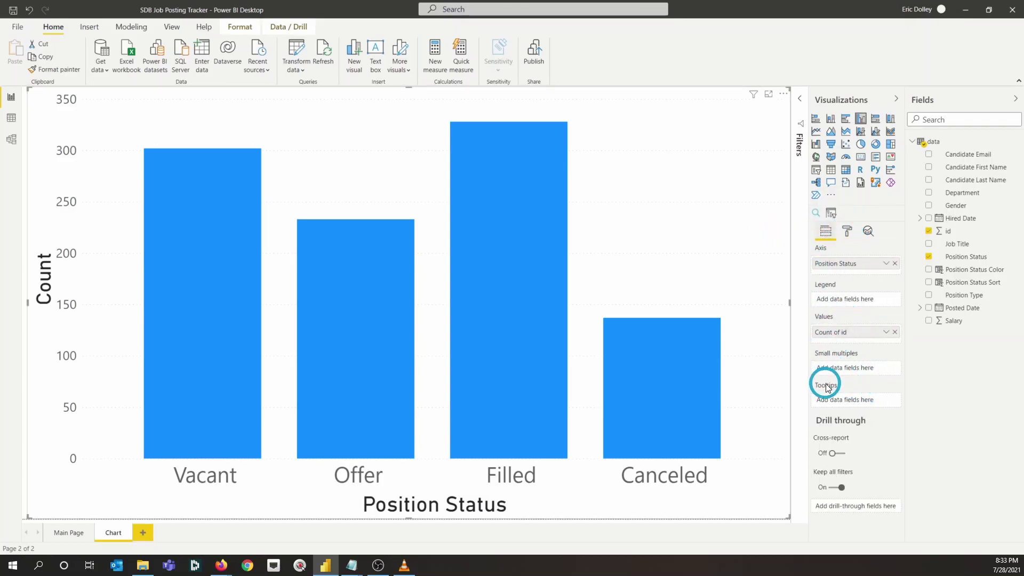
{"action": "left_click", "coordinate": [927, 283]}
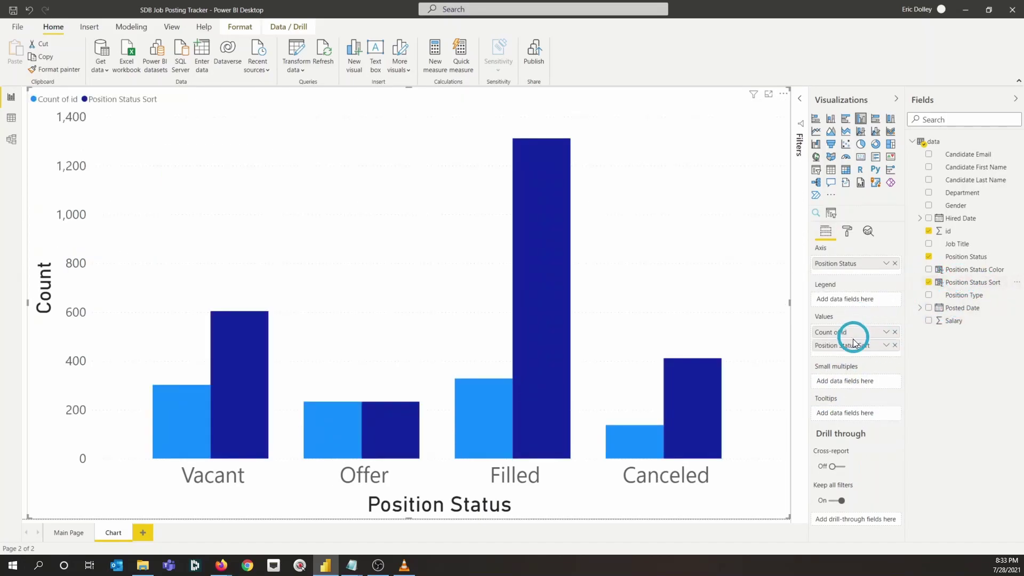
{"action": "left_click_drag", "start_coordinate": [835, 349], "coordinate": [840, 416]}
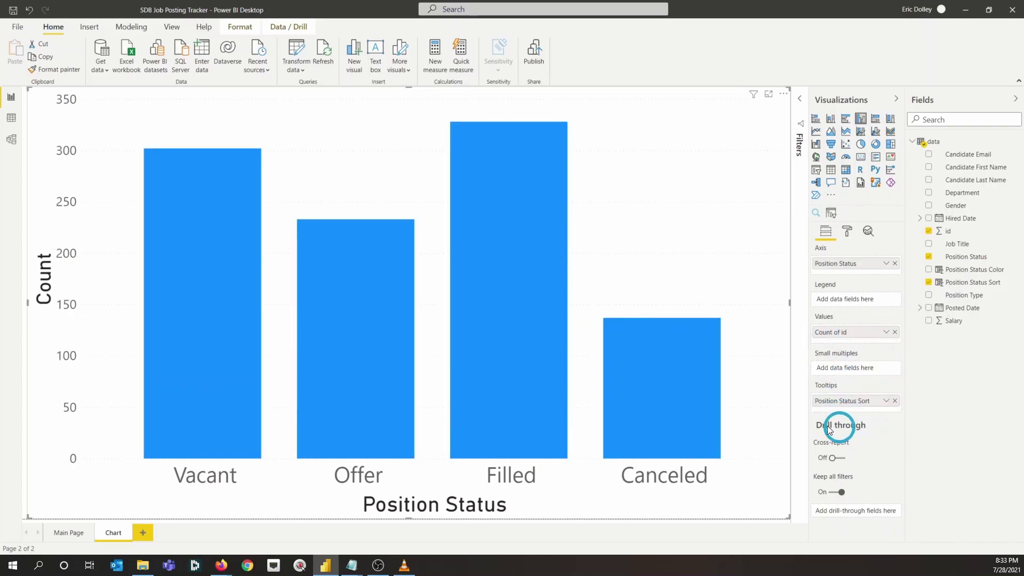
Step: Set the Position Status Sort tooltip's aggregation to Maximum and check the tooltips on the bars
{"action": "mouse_move", "coordinate": [196, 318]}
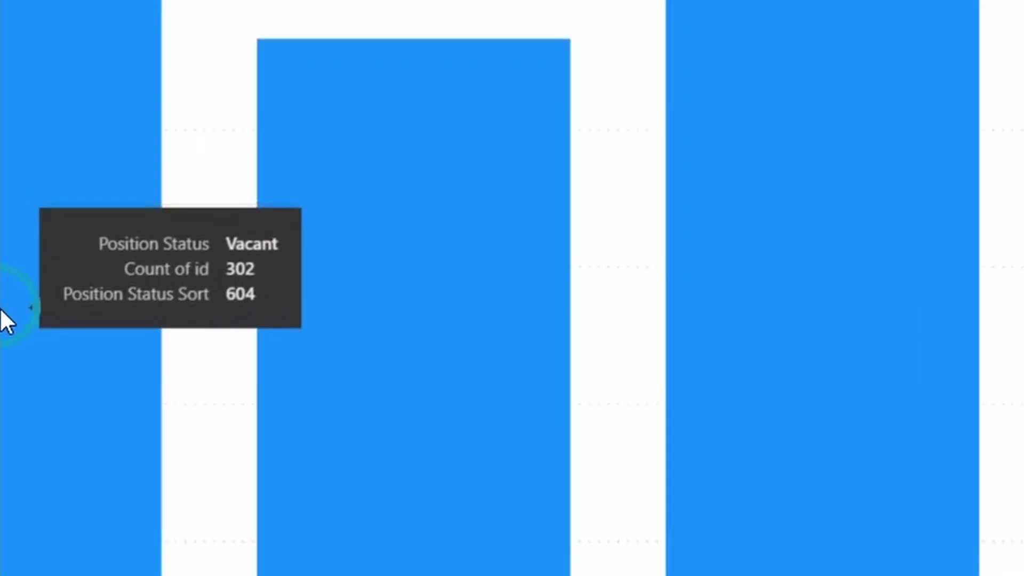
{"action": "mouse_move", "coordinate": [367, 377]}
{"action": "mouse_move", "coordinate": [745, 382]}
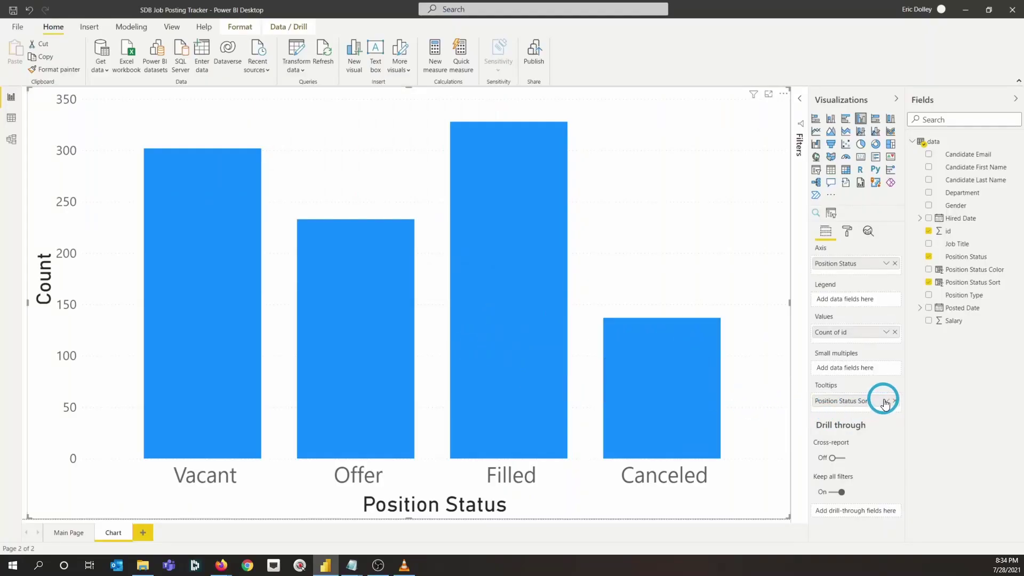
{"action": "left_click", "coordinate": [885, 400]}
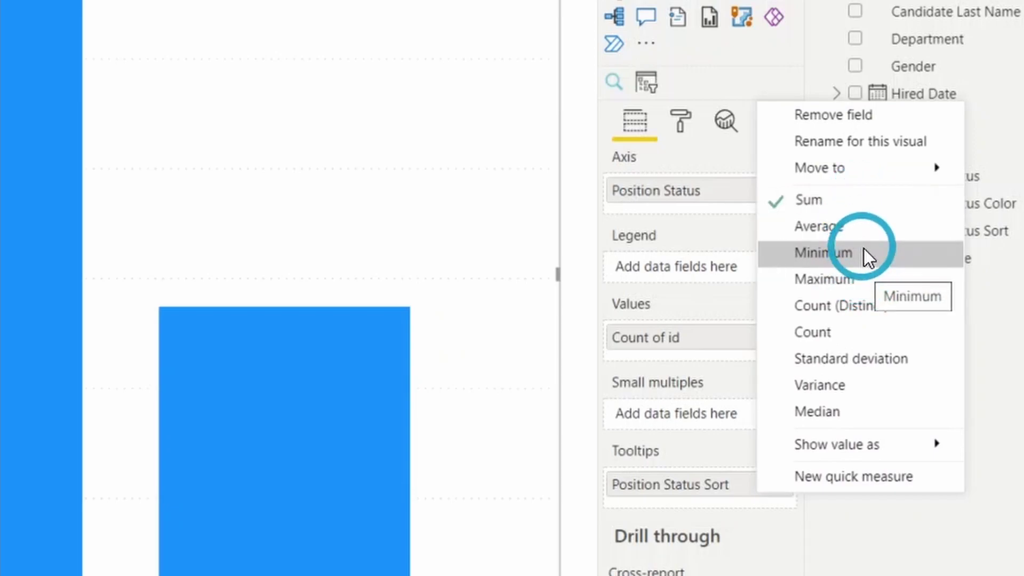
{"action": "left_click", "coordinate": [864, 280]}
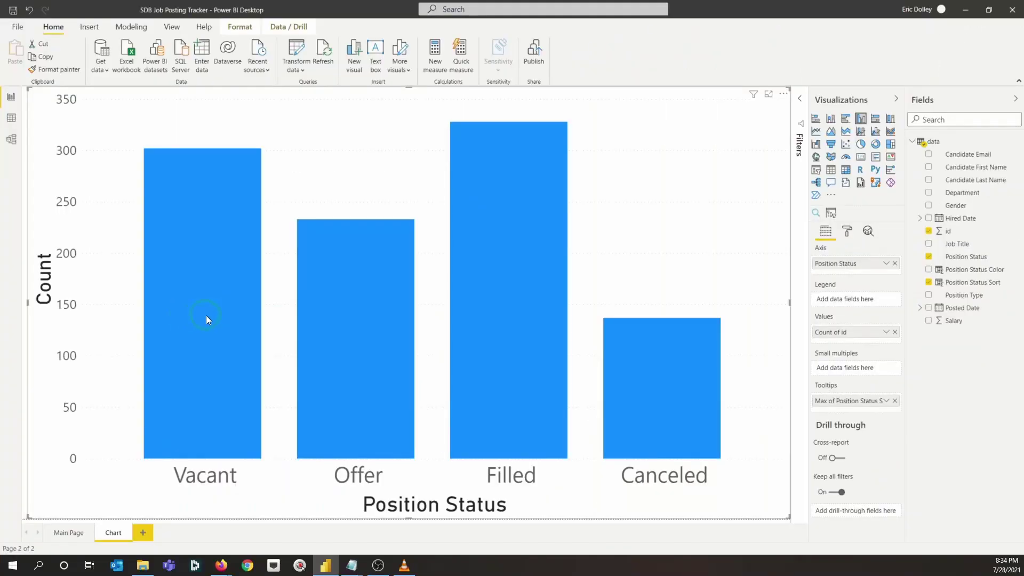
{"action": "mouse_move", "coordinate": [206, 315]}
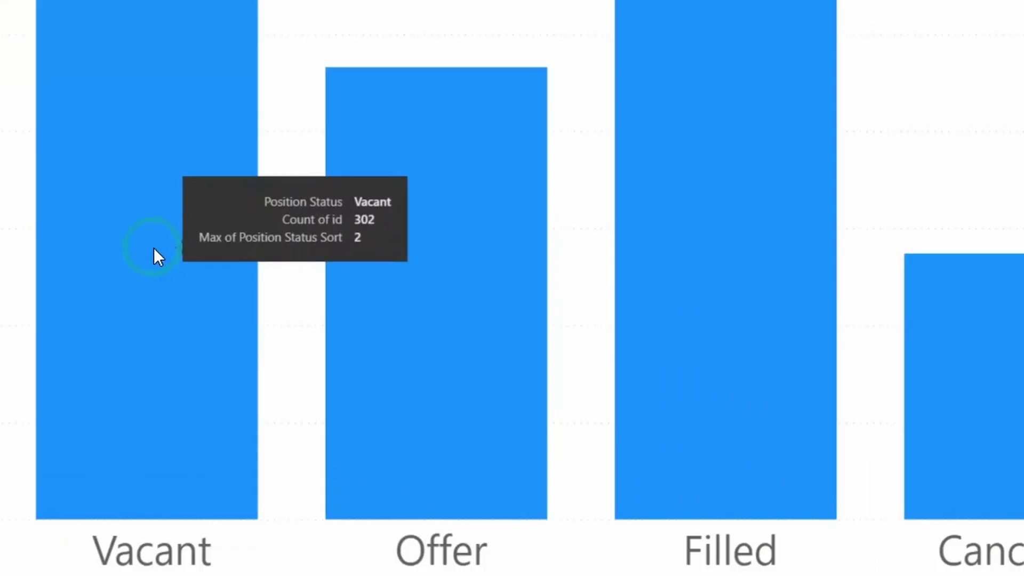
{"action": "mouse_move", "coordinate": [686, 322]}
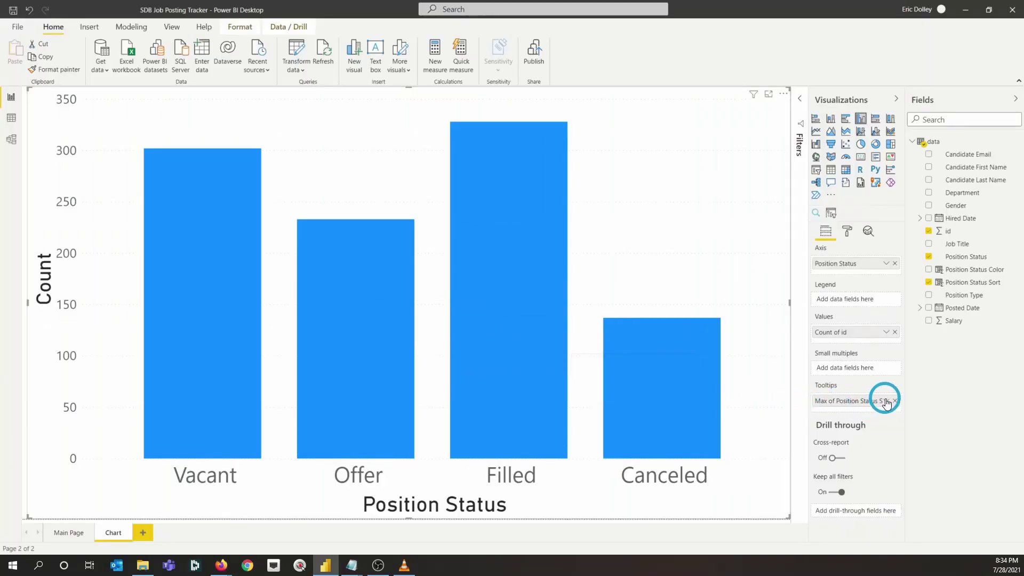
Step: Rename the chart's Max of Position Status Sort tooltip field for this visual to "Sort" and check the bar tooltips
{"action": "left_click", "coordinate": [886, 403]}
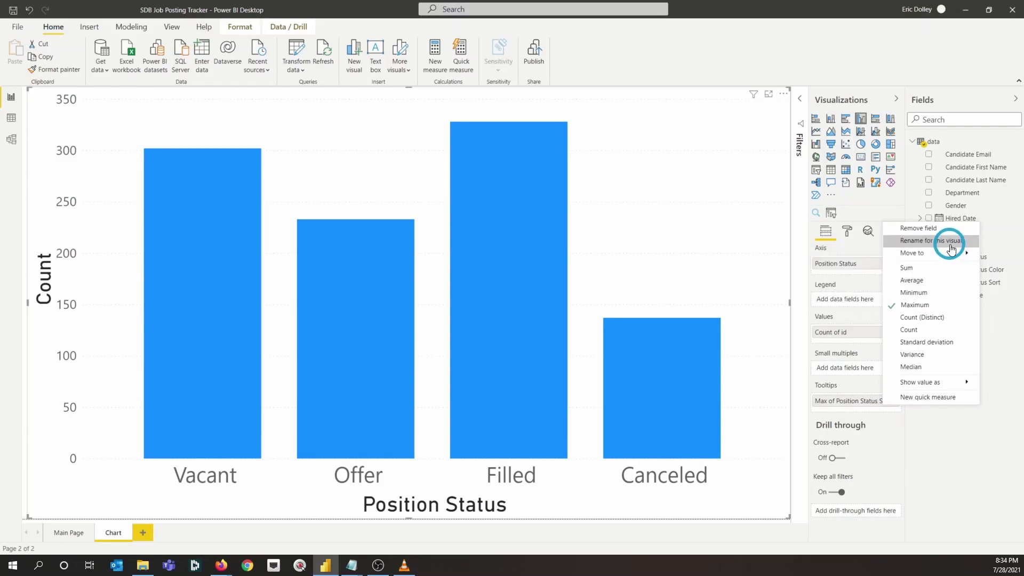
{"action": "left_click", "coordinate": [952, 248]}
{"action": "type", "text": "Sort"}
{"action": "key", "text": "Return"}
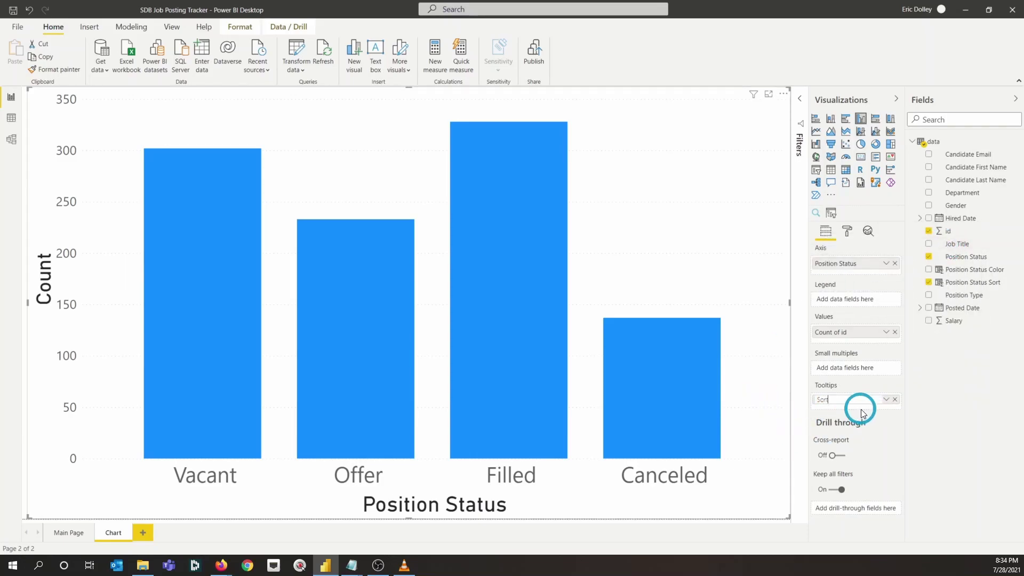
{"action": "mouse_move", "coordinate": [668, 383]}
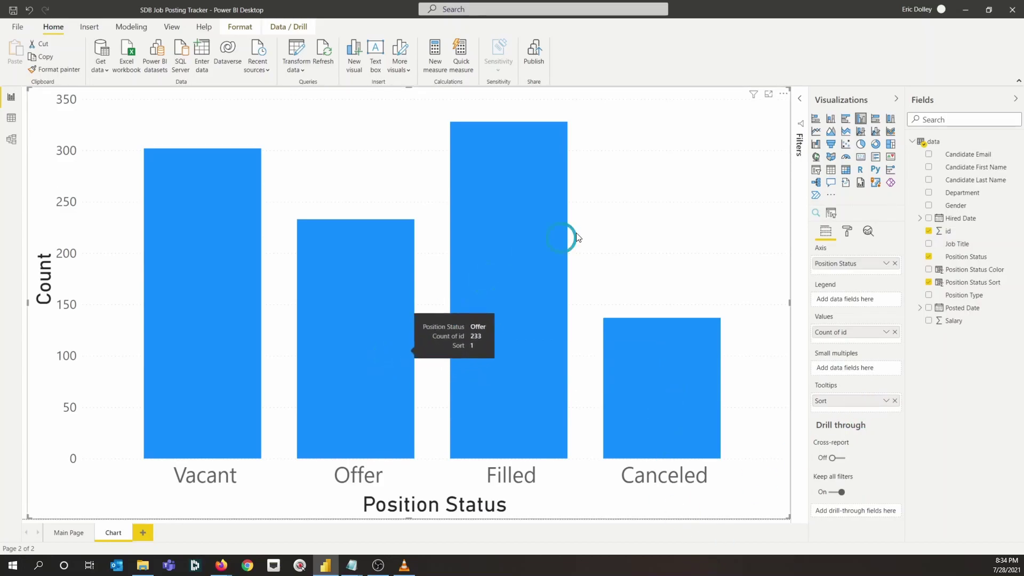
Step: Sort the column chart by the Sort field in ascending order and check a bar's tooltip
{"action": "left_click", "coordinate": [782, 93]}
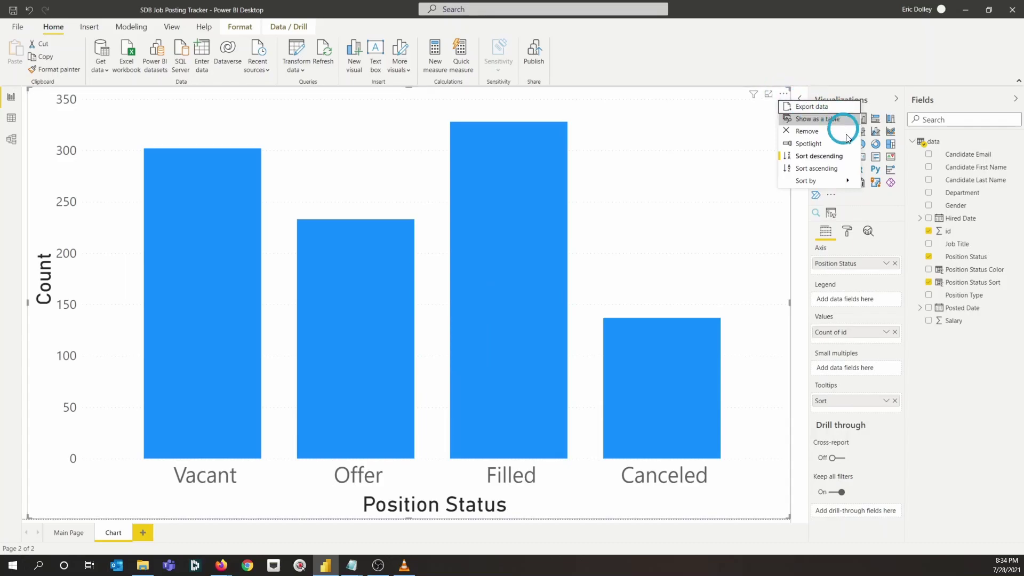
{"action": "mouse_move", "coordinate": [843, 180]}
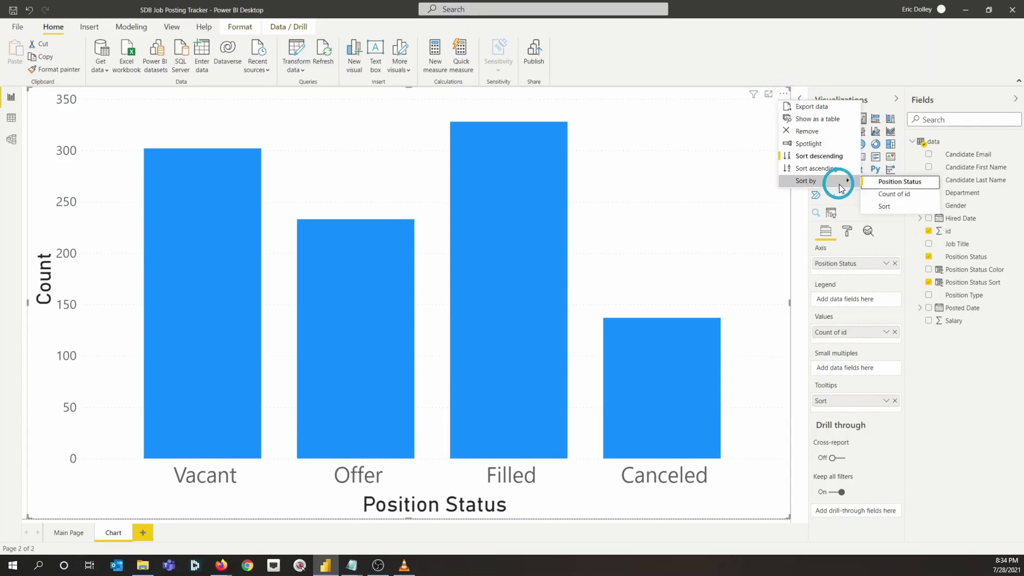
{"action": "left_click", "coordinate": [894, 207]}
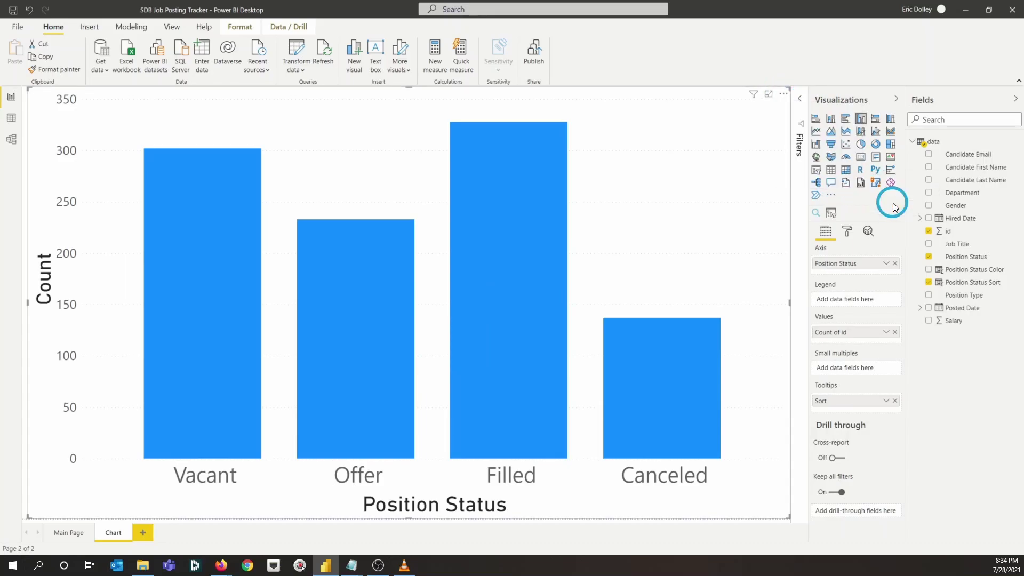
{"action": "left_click", "coordinate": [783, 97]}
{"action": "left_click", "coordinate": [821, 168]}
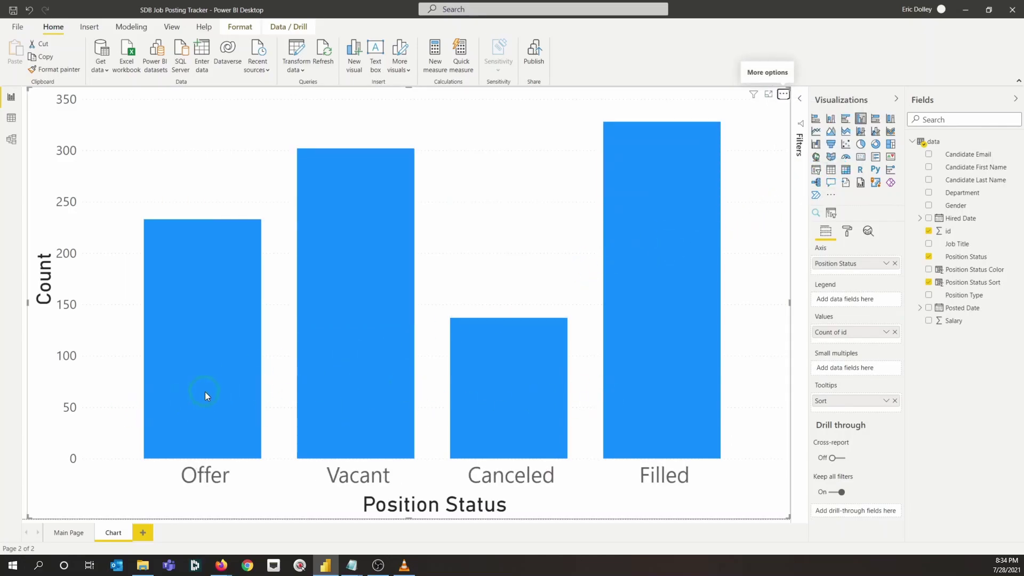
{"action": "mouse_move", "coordinate": [205, 393]}
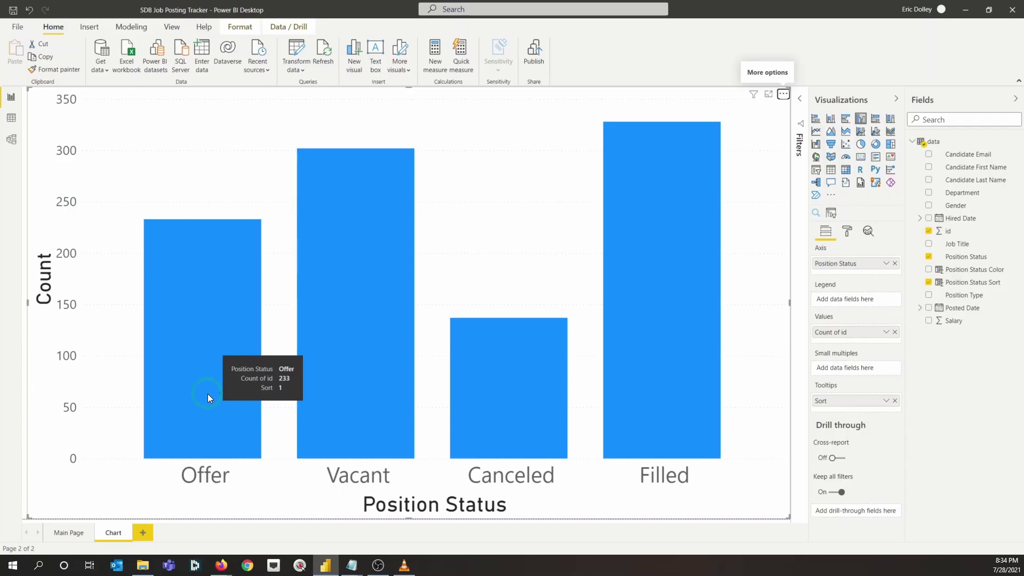
Step: Review the Main Page's job table and the Position Status Sort column's SWITCH formula in the data view
{"action": "left_click", "coordinate": [11, 139]}
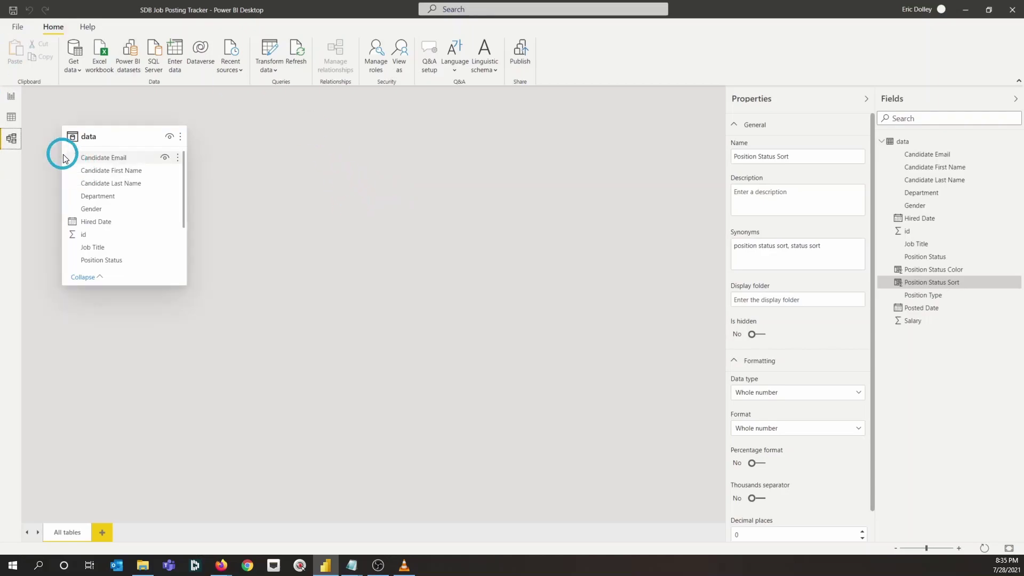
{"action": "left_click", "coordinate": [13, 97]}
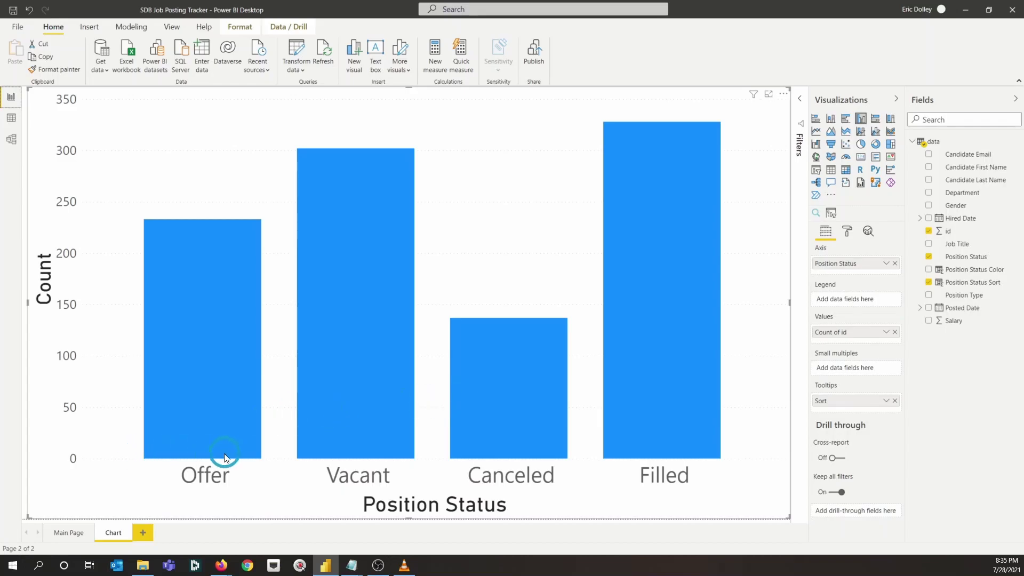
{"action": "left_click", "coordinate": [63, 539]}
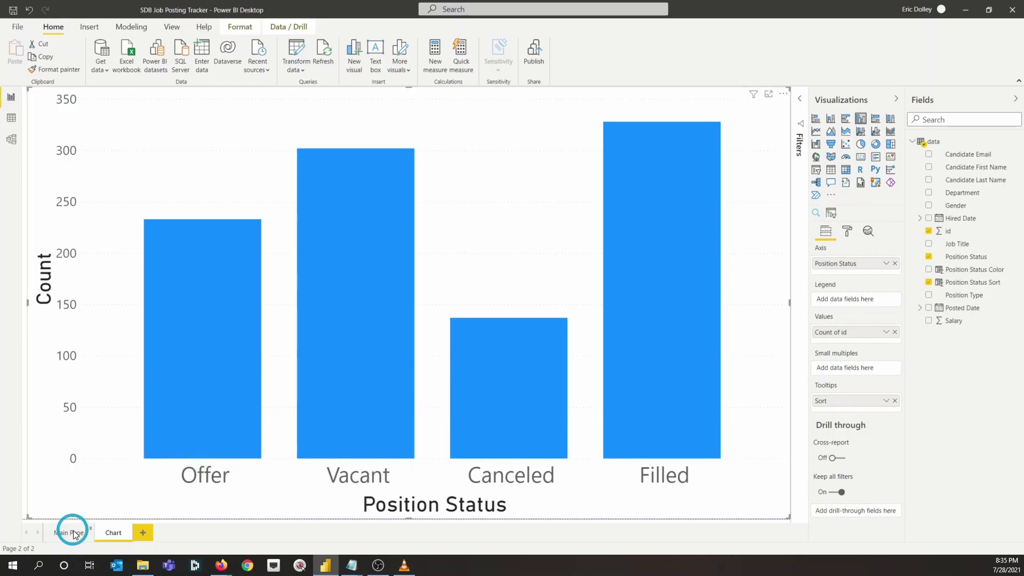
{"action": "left_click_drag", "start_coordinate": [51, 210], "coordinate": [3, 212]}
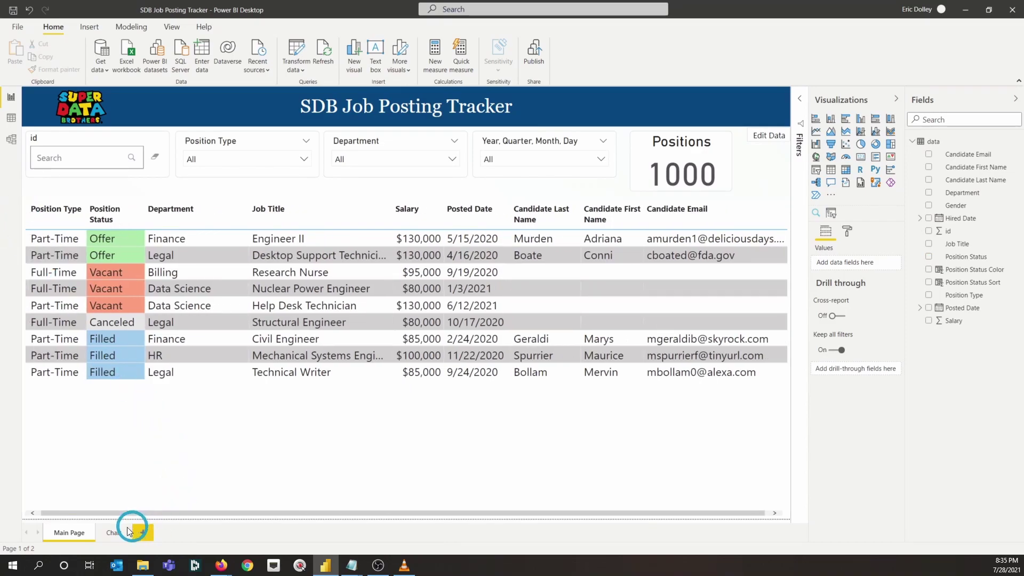
{"action": "left_click", "coordinate": [10, 118]}
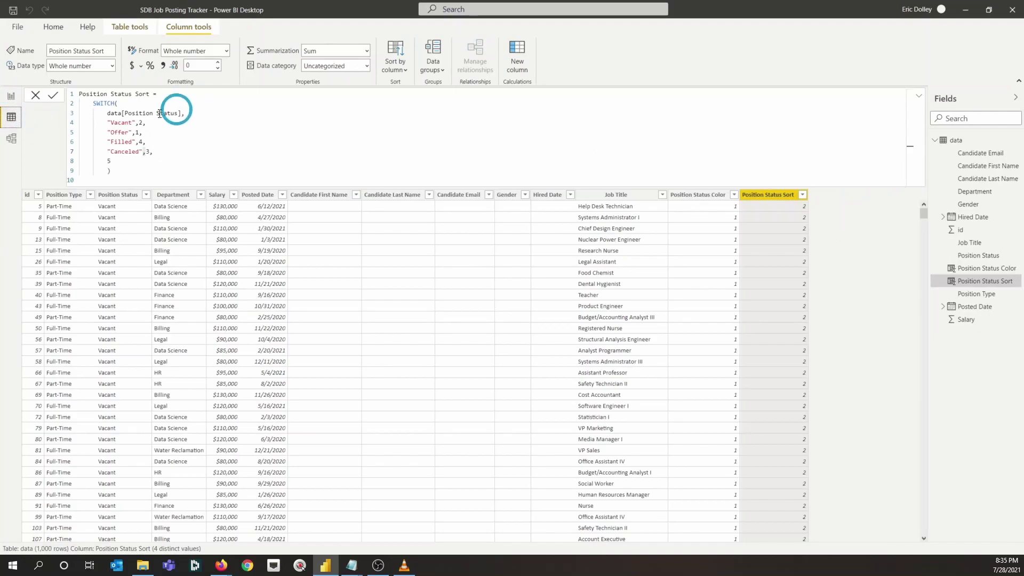